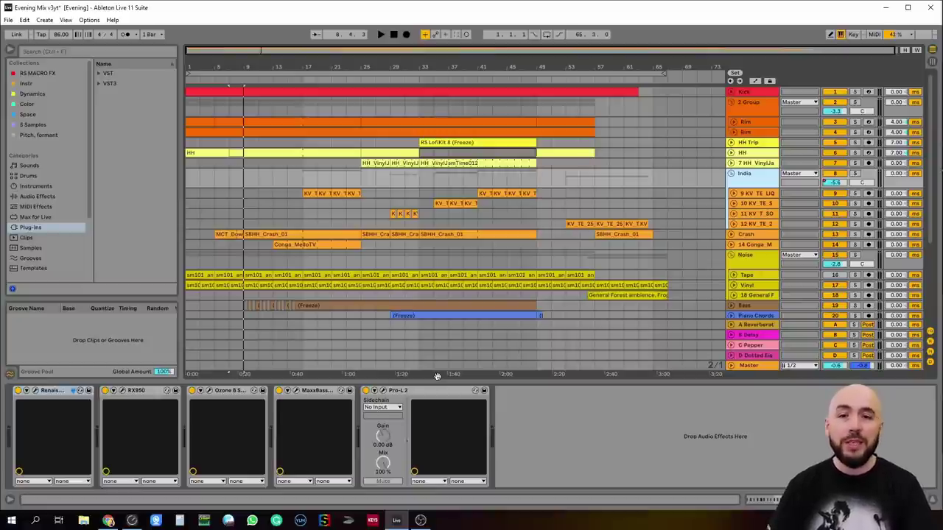
Step: Play the arrangement from the first HH clip at bar 1 and unfold the Vocal track
left_click(198, 153)
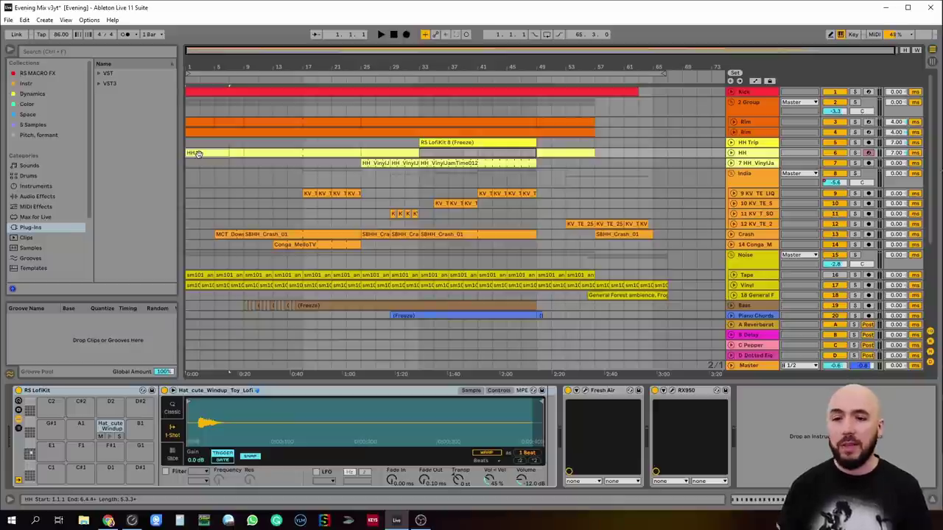
key("space")
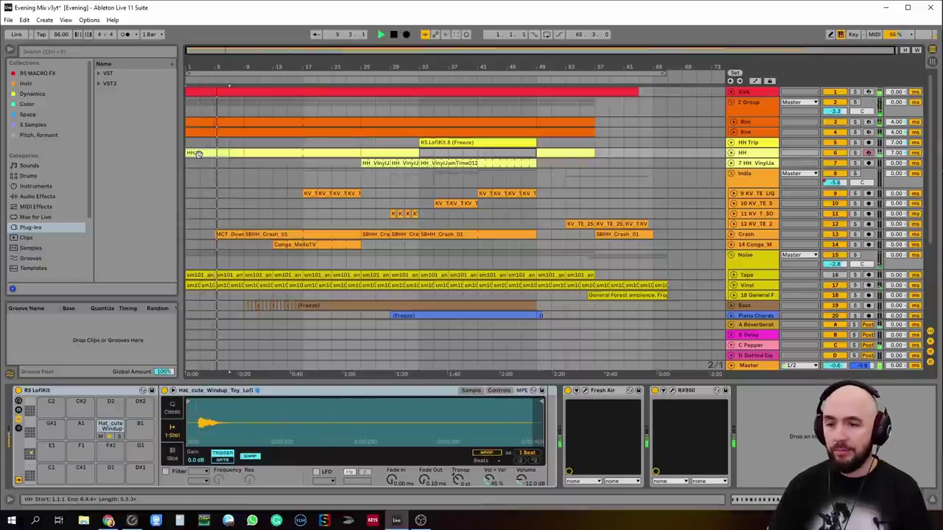
scroll(384, 224, "down", 5)
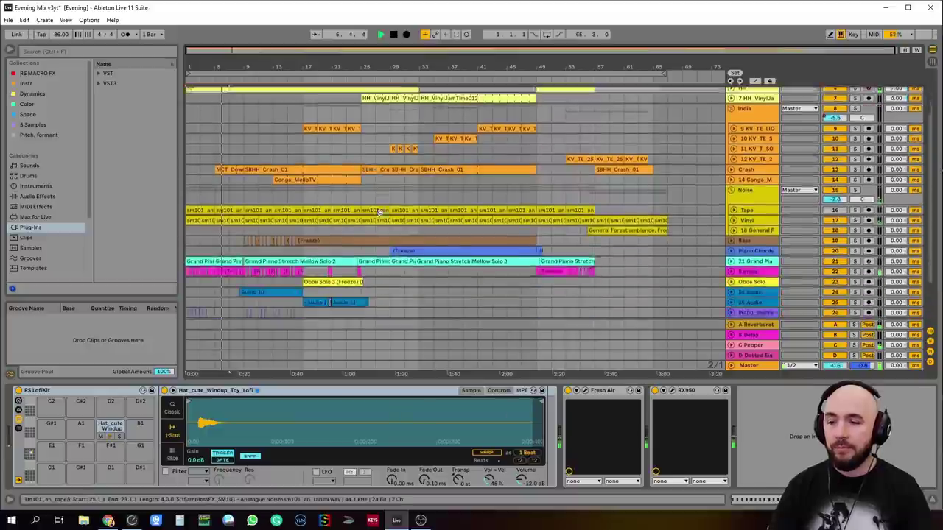
scroll(384, 225, "down", 3)
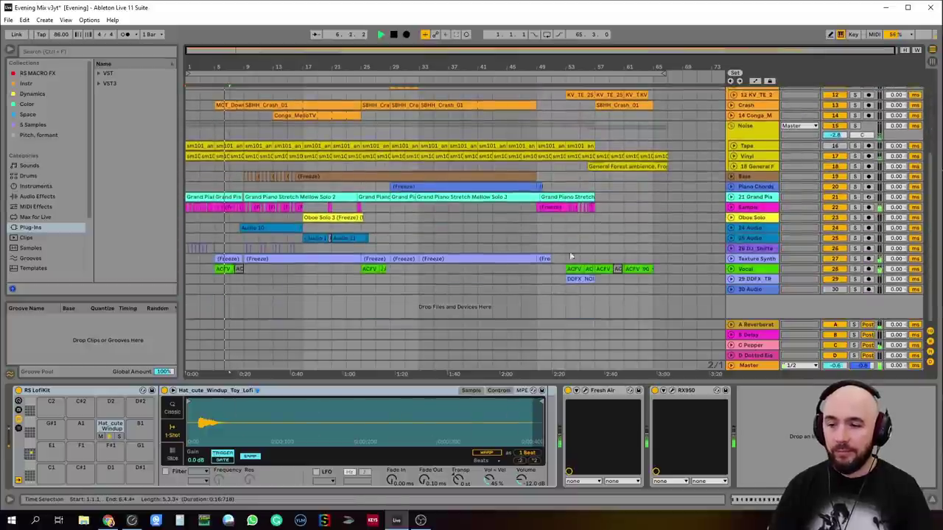
left_click(730, 270)
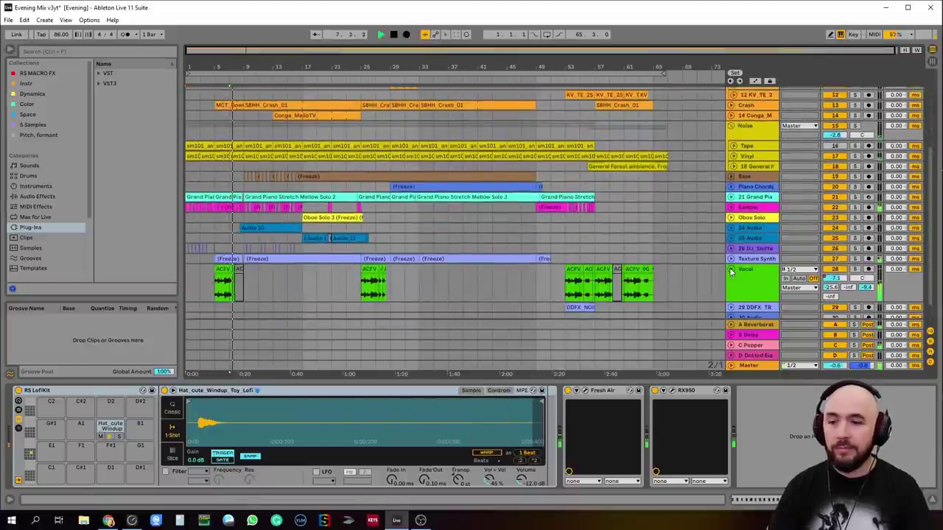
left_click(730, 270)
Step: Unfold the 24 Audio, 25 Audio and Oboe Solo tracks to show their waveforms
left_click(732, 228)
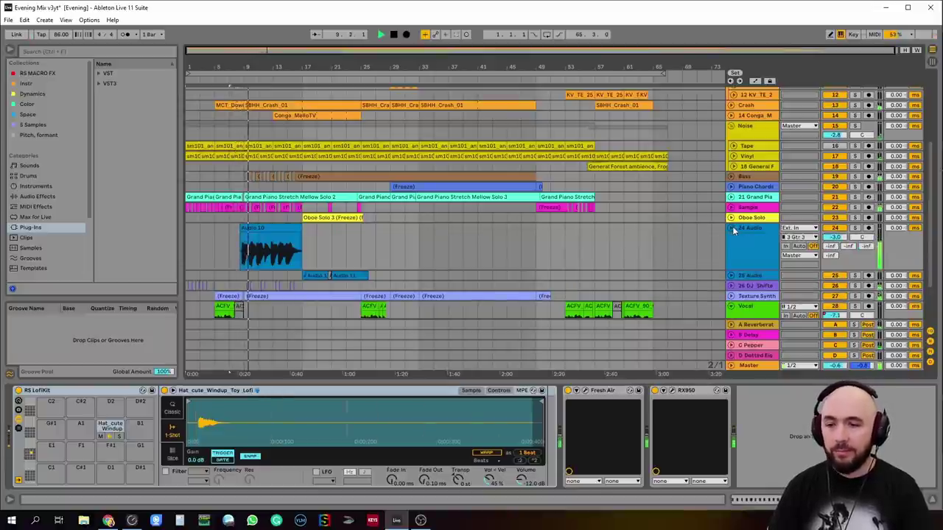
left_click(732, 275)
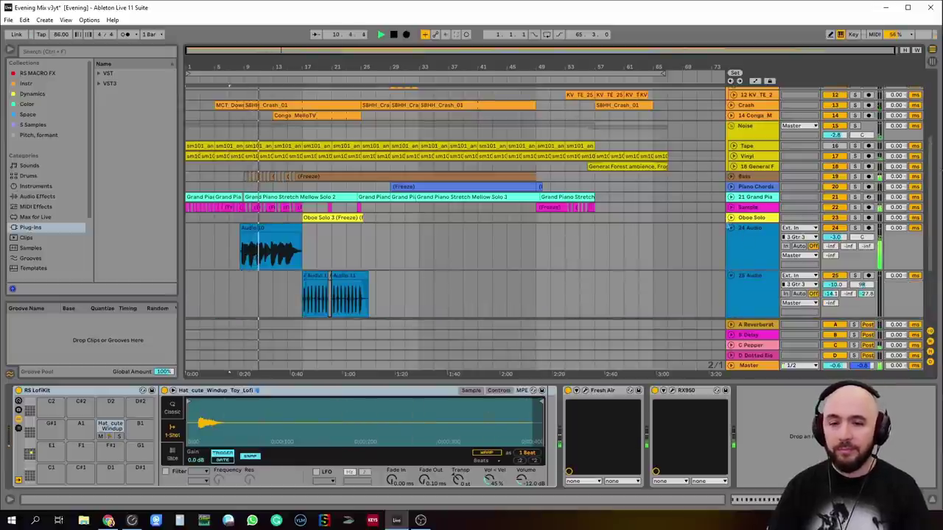
left_click(731, 218)
Step: Inspect the Grand Piano track's clips unfolded, fold the track again, and unfold the Bass track
scroll(703, 231, "down", 2)
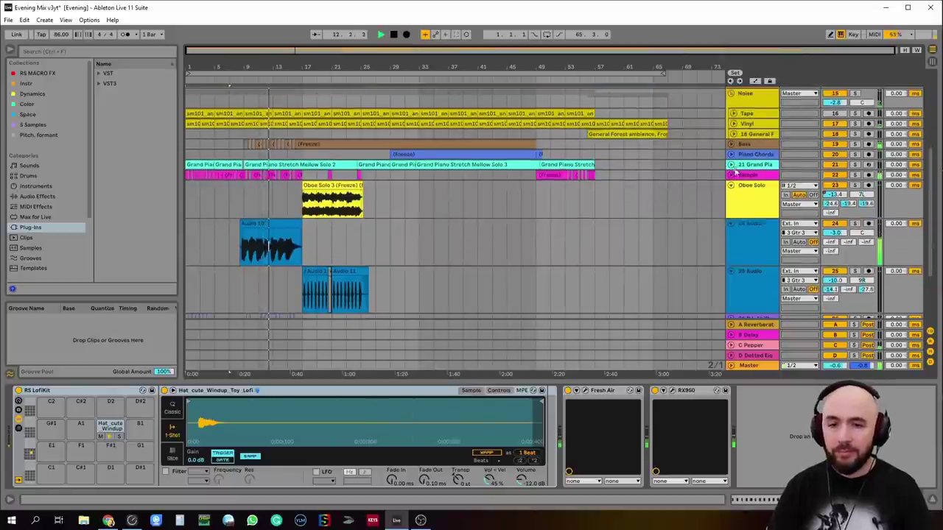
left_click(731, 166)
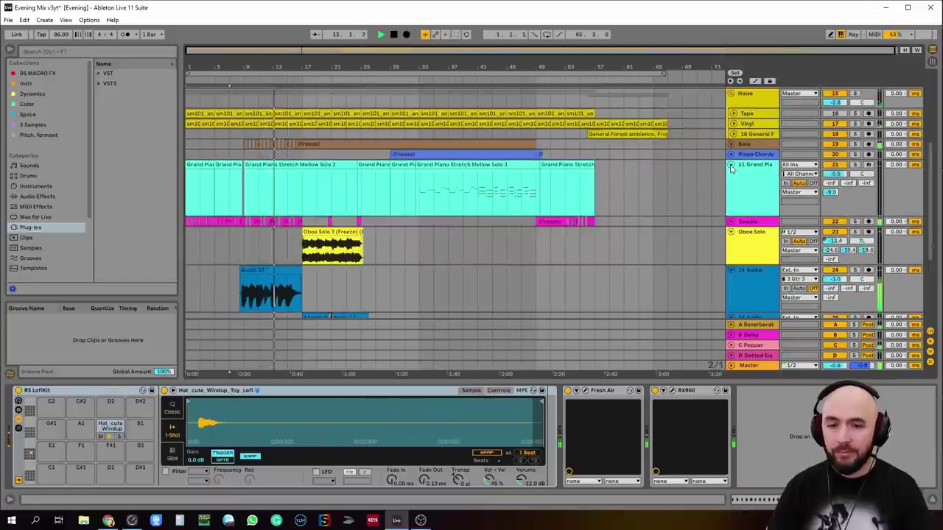
left_click(729, 166)
left_click(732, 143)
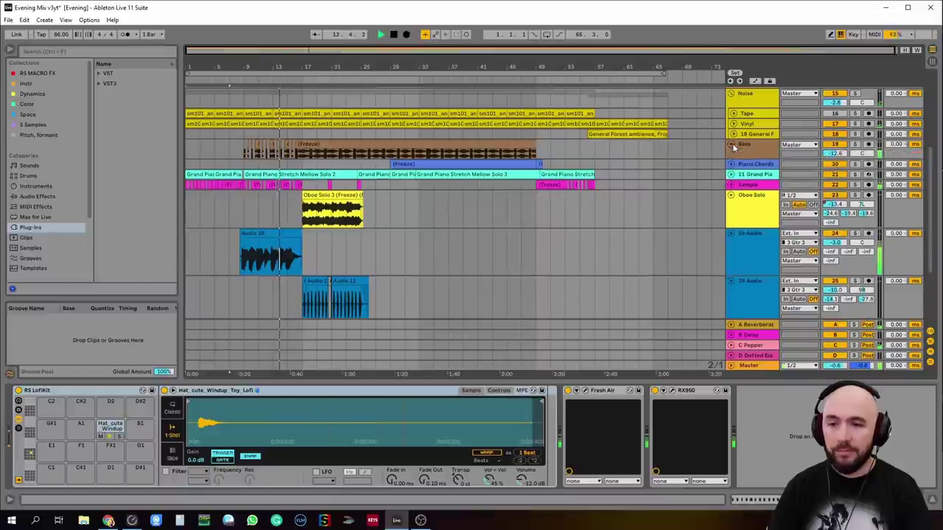
scroll(726, 172, "down", 1)
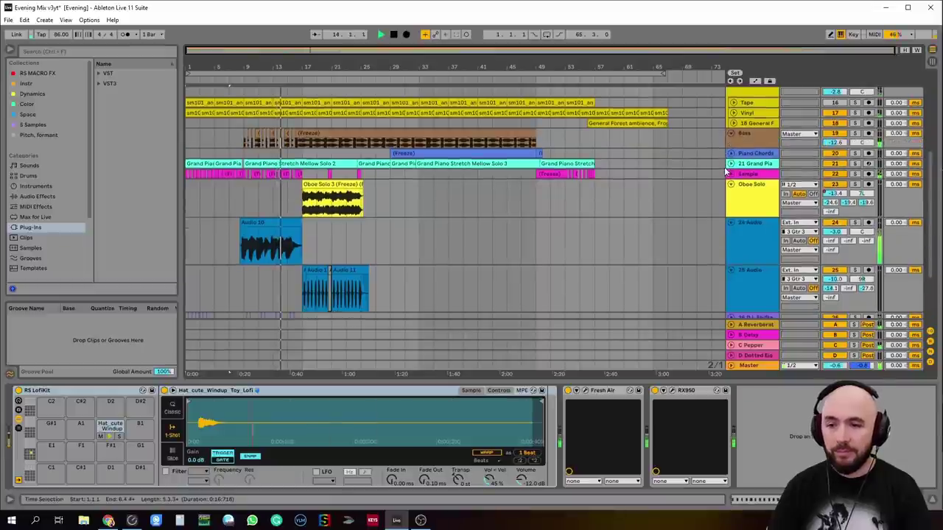
Step: Examine the effect chains on the Oboe Solo and 25 Audio tracks, returning to Oboe Solo
left_click(754, 204)
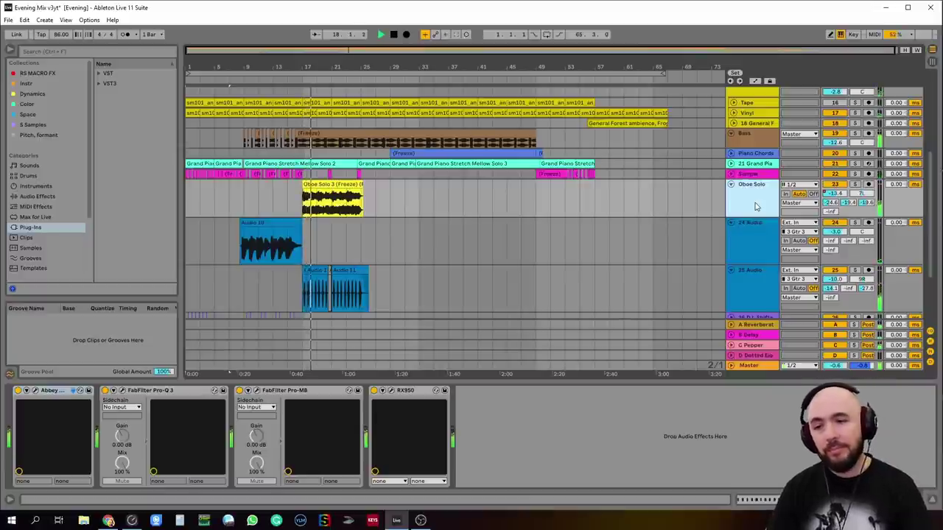
left_click(751, 293)
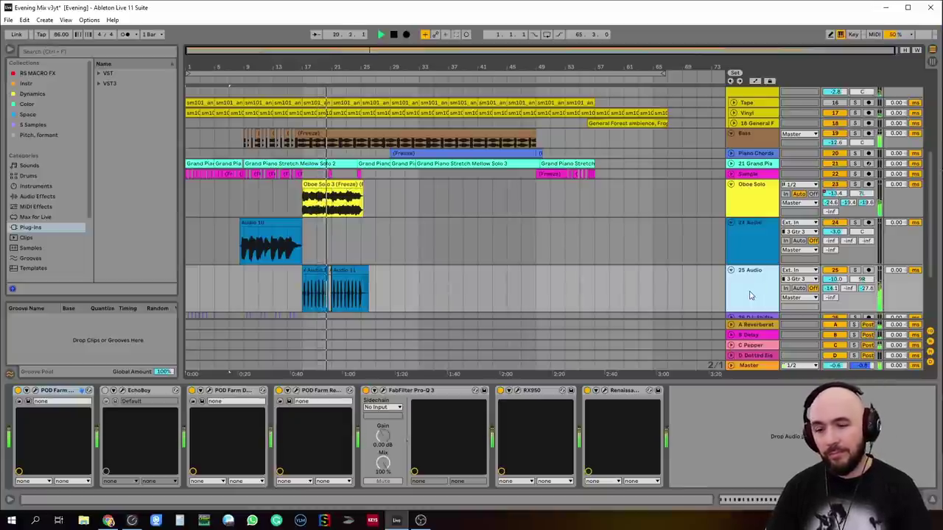
left_click(755, 204)
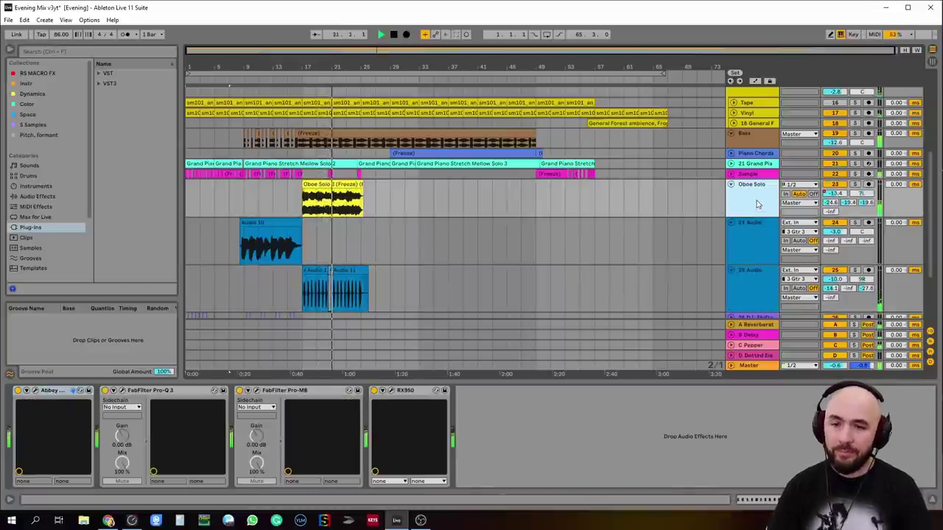
Step: Examine the effect chains on the 14 Conga and Vocal tracks while the song plays
scroll(759, 209, "up", 3)
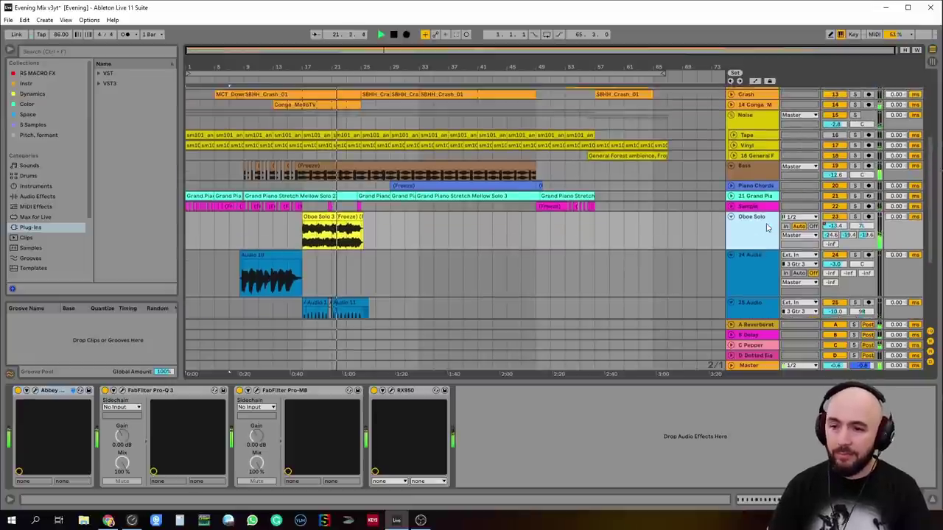
scroll(755, 200, "up", 5)
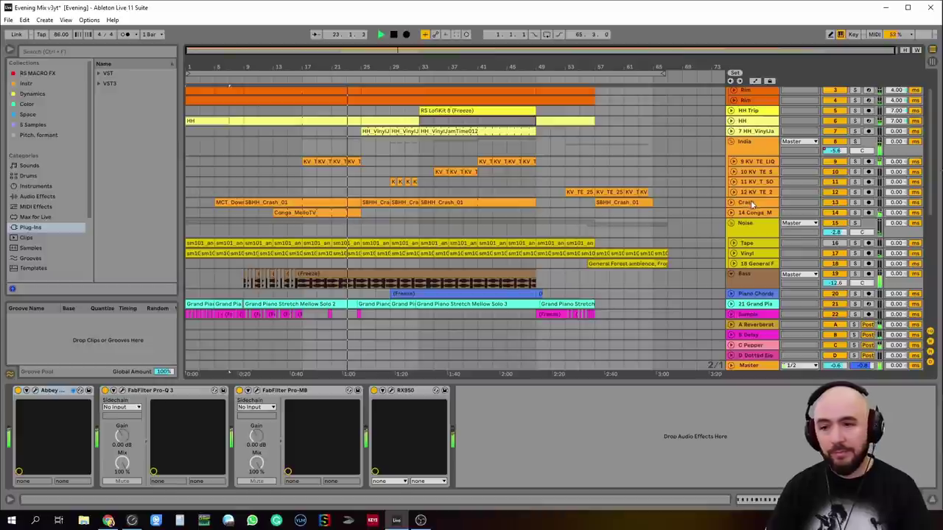
left_click(759, 214)
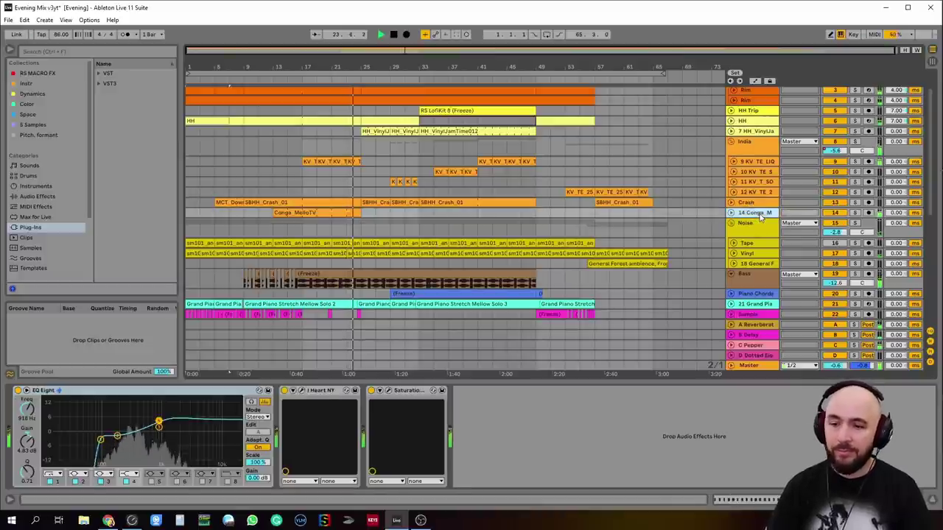
scroll(755, 219, "down", 7)
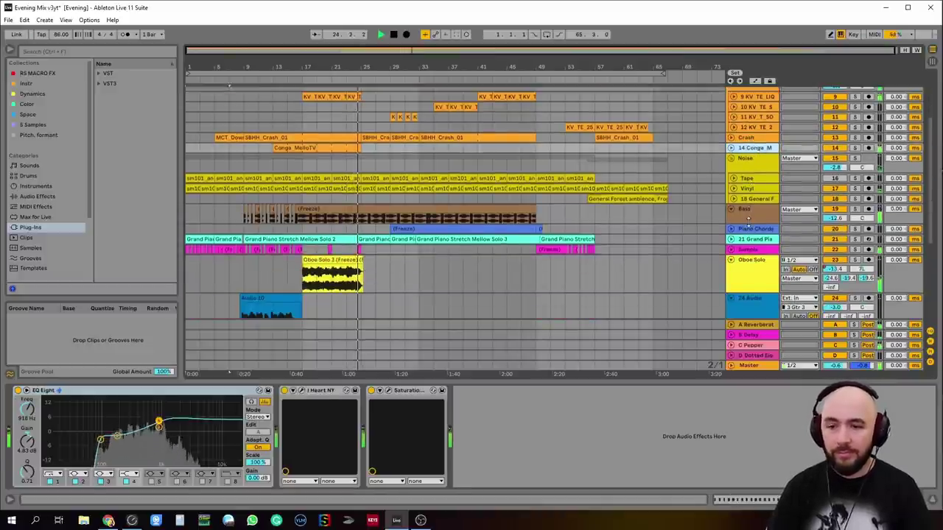
scroll(750, 226, "down", 7)
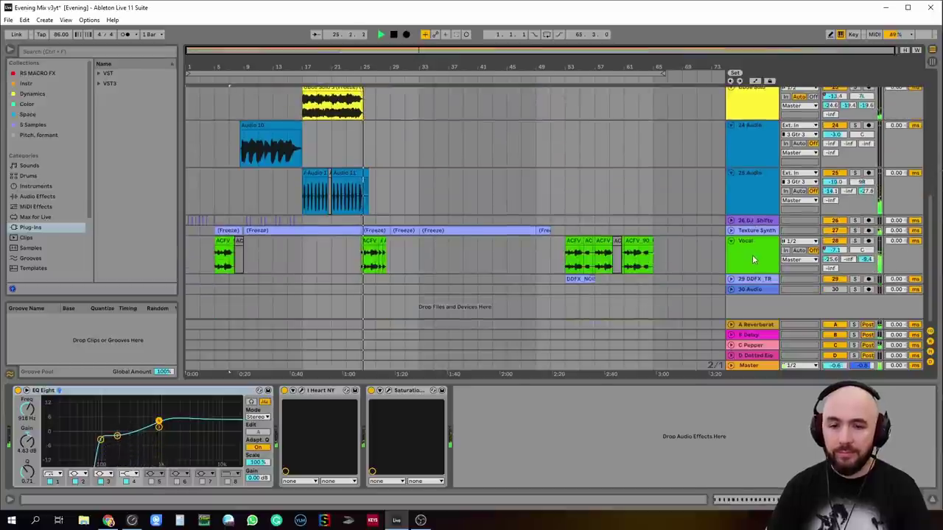
left_click(753, 259)
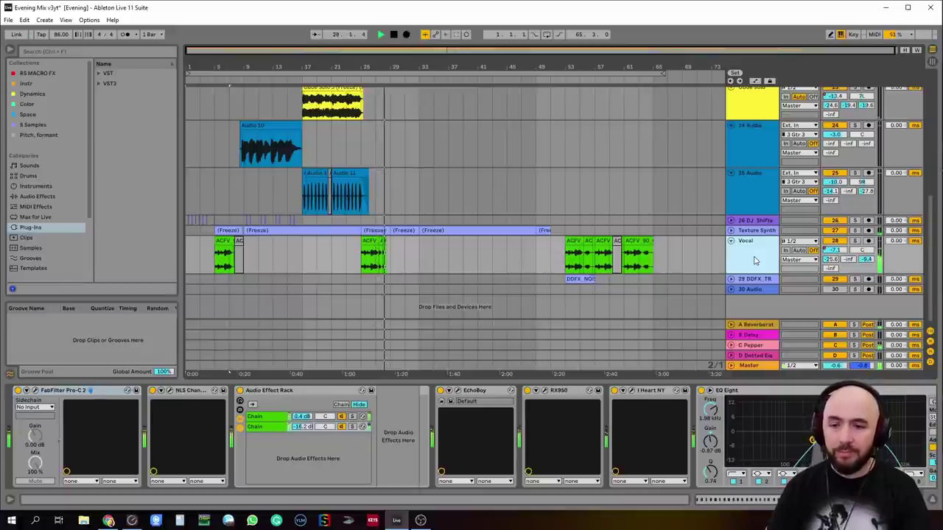
Step: Unfold the Piano Chords and Grand Piano tracks, view their device chains, and stop playback
scroll(754, 260, "up", 6)
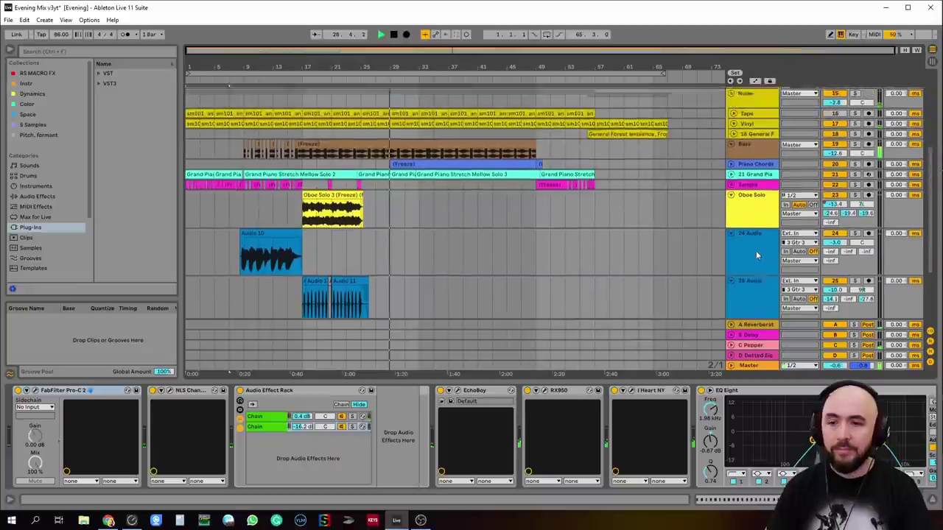
scroll(761, 254, "up", 1)
left_click(729, 197)
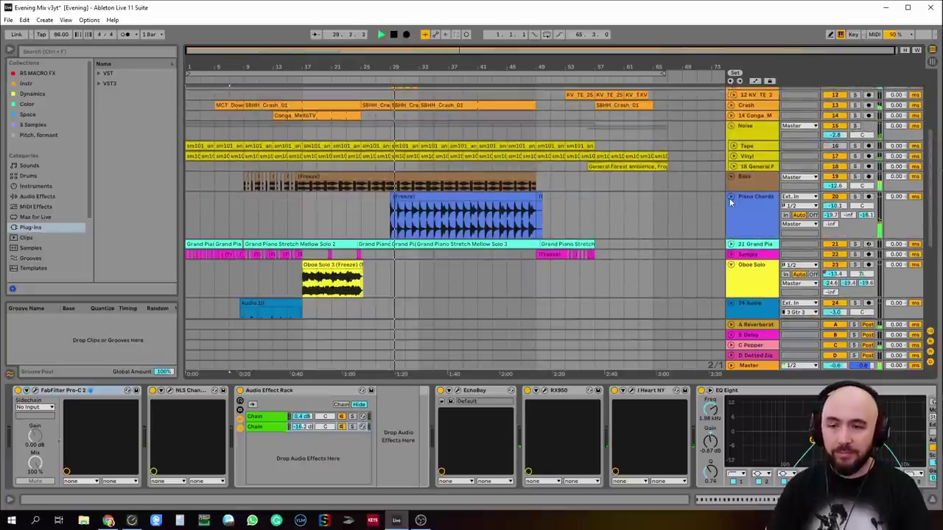
left_click(741, 211)
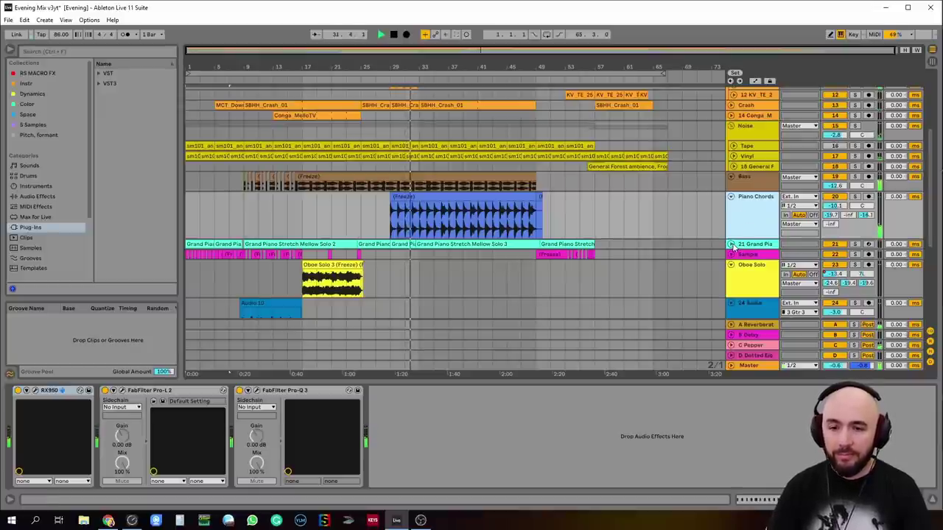
left_click(731, 245)
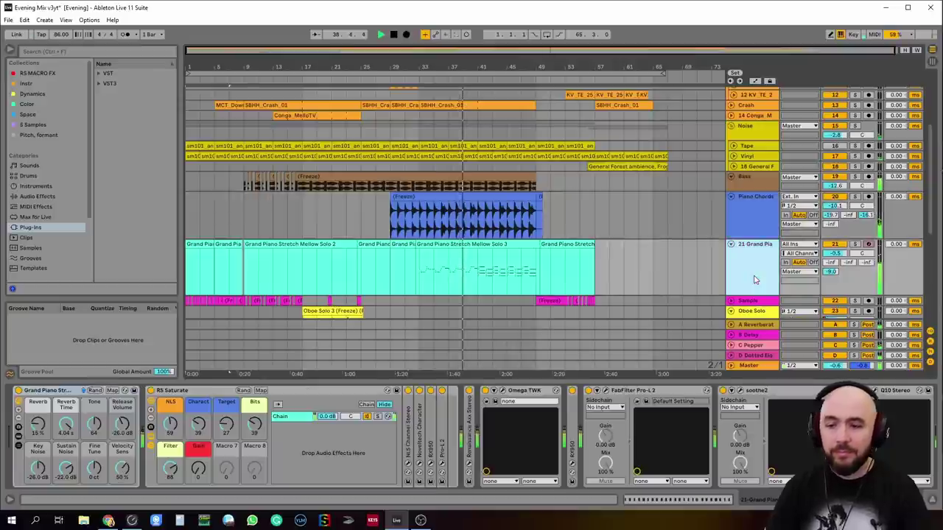
left_click(754, 279)
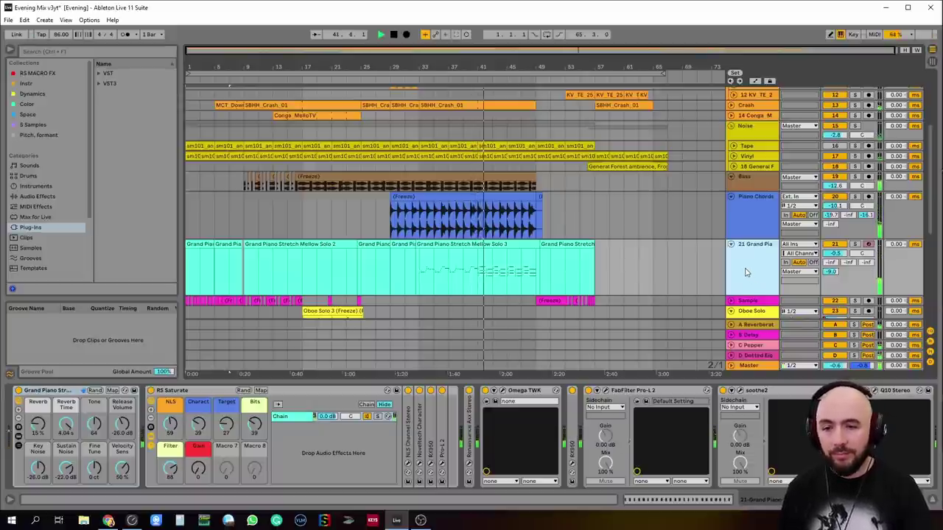
key("space")
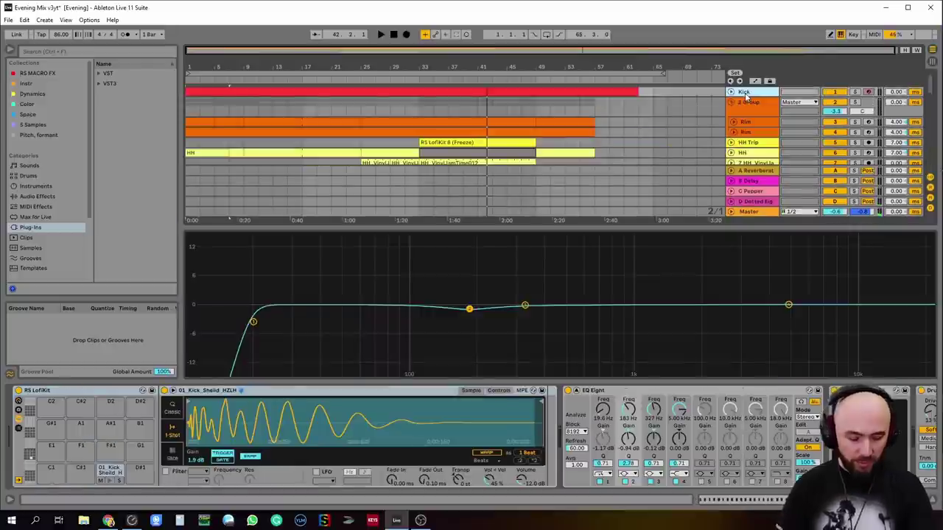
Step: Examine the device chains on the 2 Group, HH Trip and HH tracks
left_click(753, 106)
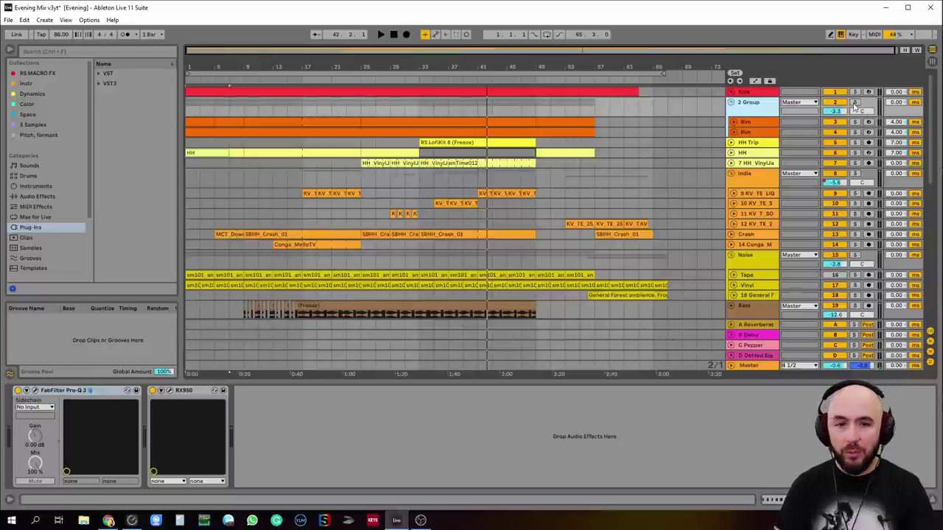
left_click(761, 144)
left_click(756, 153)
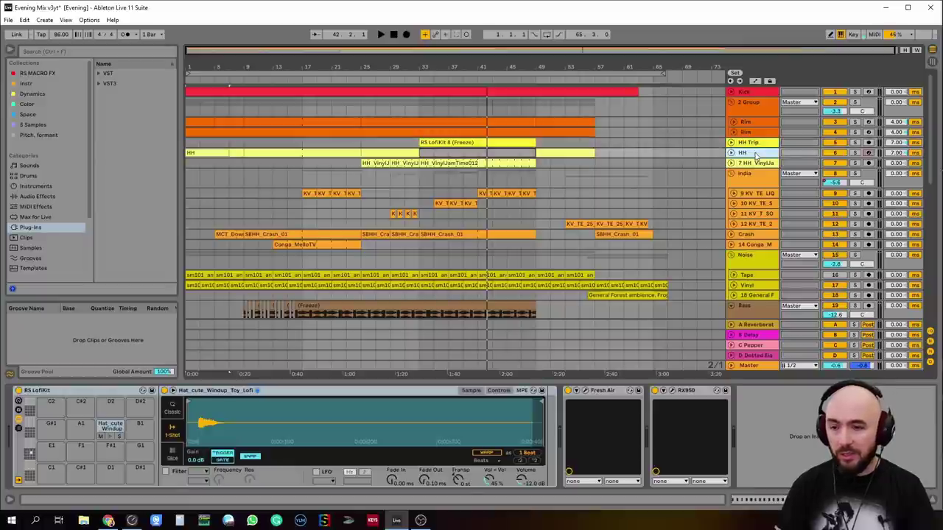
Step: Audition the HH track in solo and inspect its RX950 plug-in, closing the plug-in window and stopping playback
left_click(854, 152)
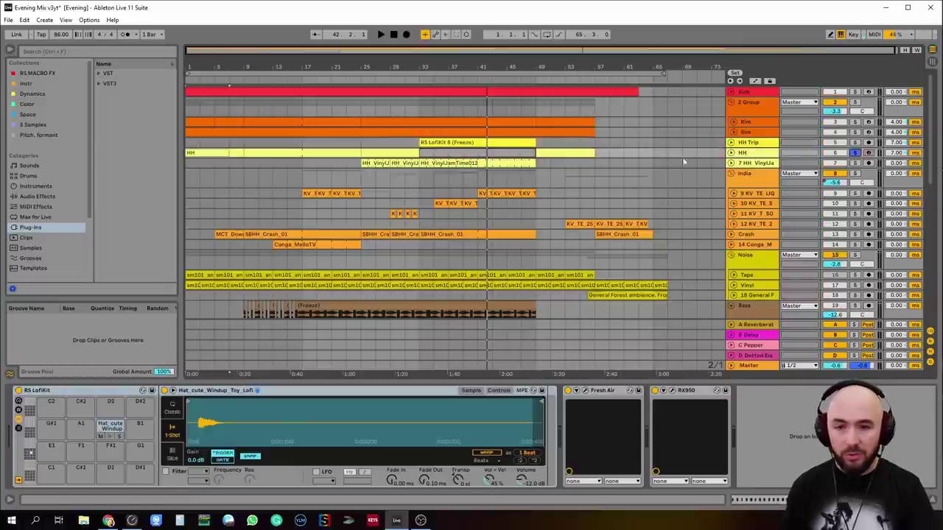
key("space")
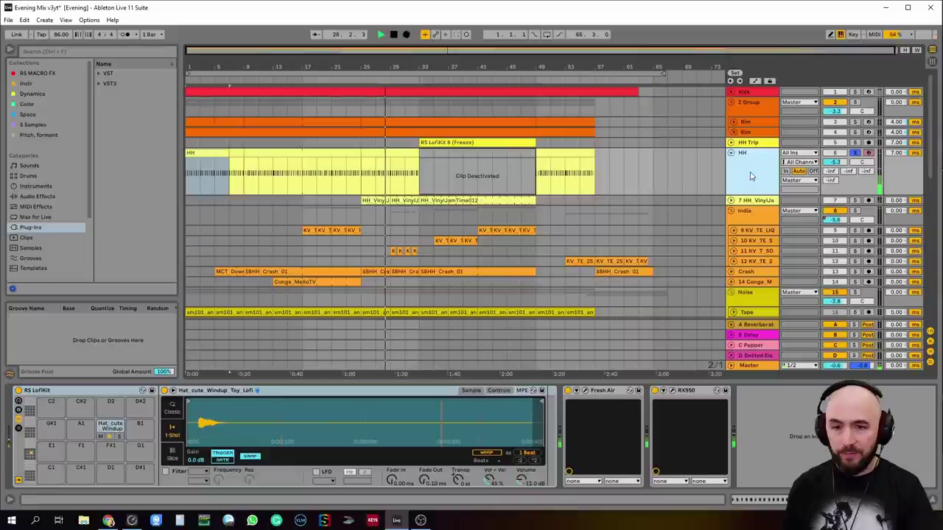
left_click(672, 392)
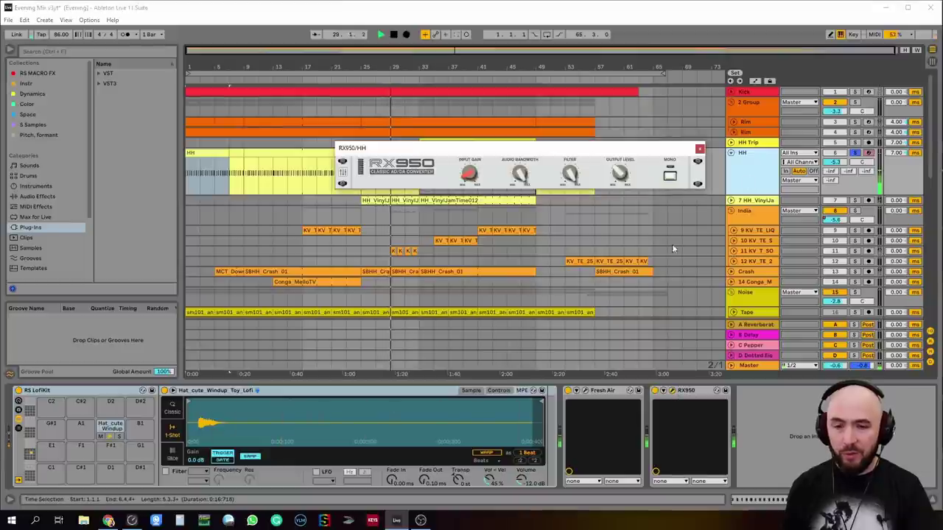
left_click(698, 149)
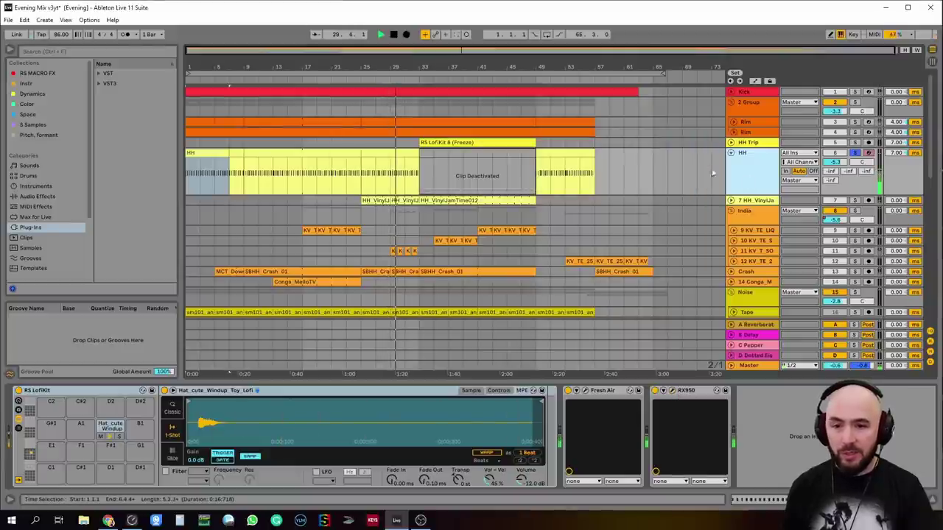
key("space")
Step: View the device chains on the 7 HH_Vinyl track and India group, and solo the India group
left_click(766, 200)
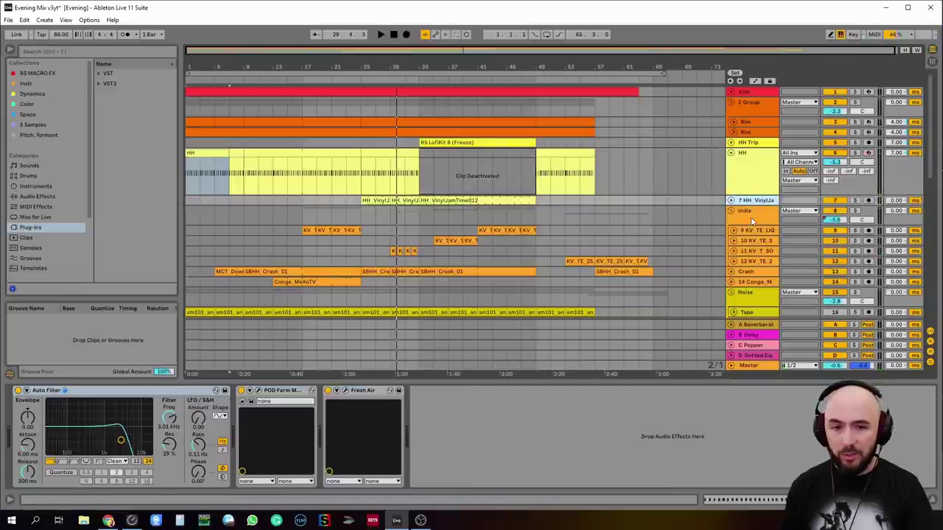
left_click(751, 220)
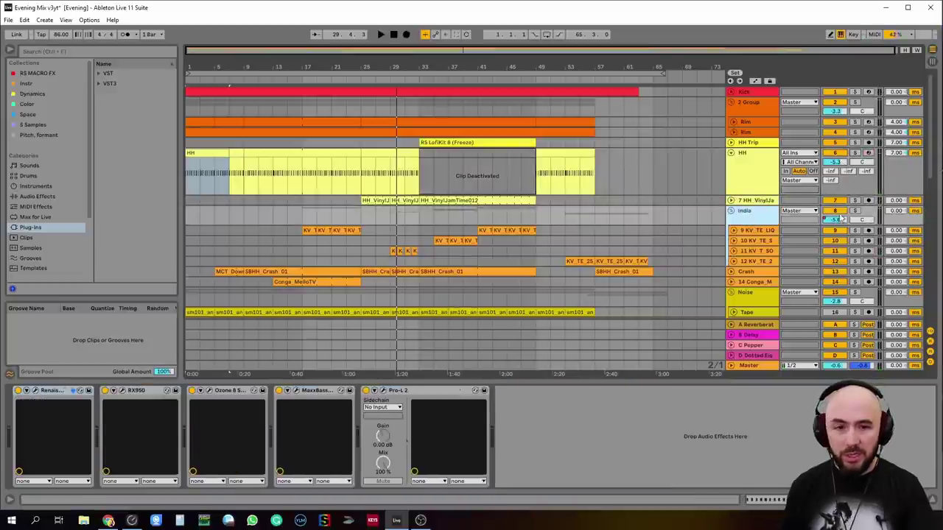
left_click(854, 211)
left_click(399, 212)
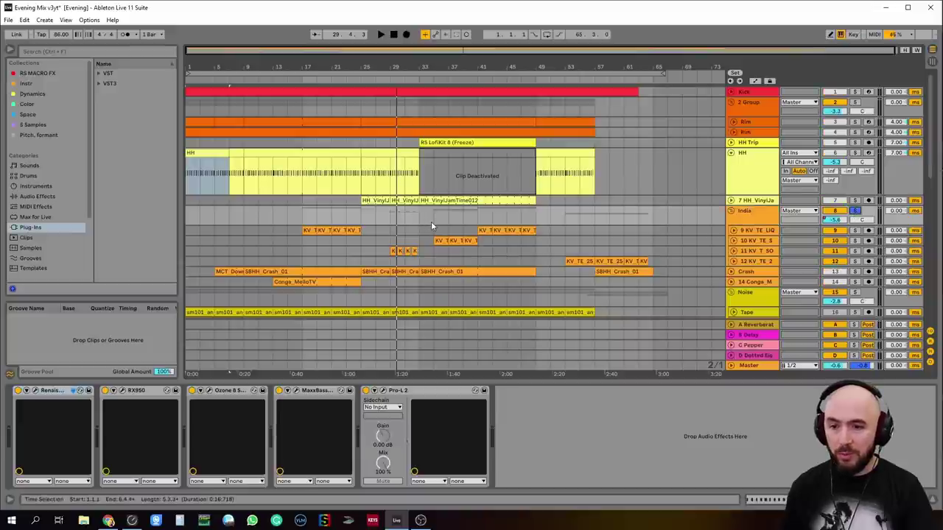
Step: Audition the soloed India group from bar 35 and inspect its RX950 plug-in, closing the plug-in window and stopping playback
left_click(432, 222)
key("space")
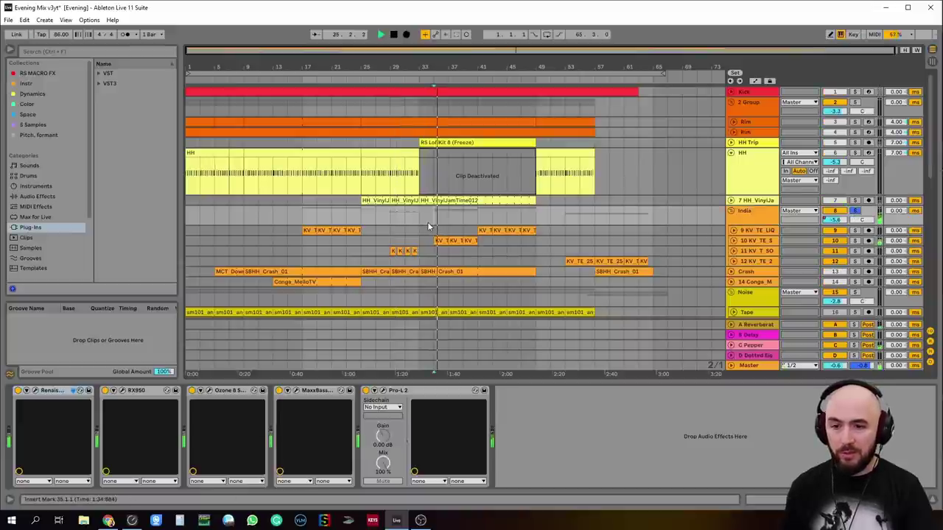
left_click(122, 392)
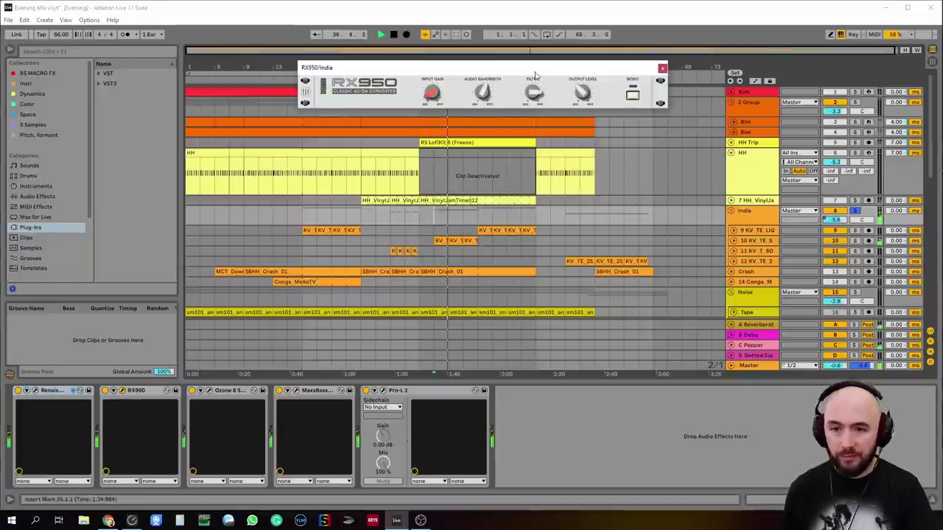
left_click_drag(535, 74, 539, 93)
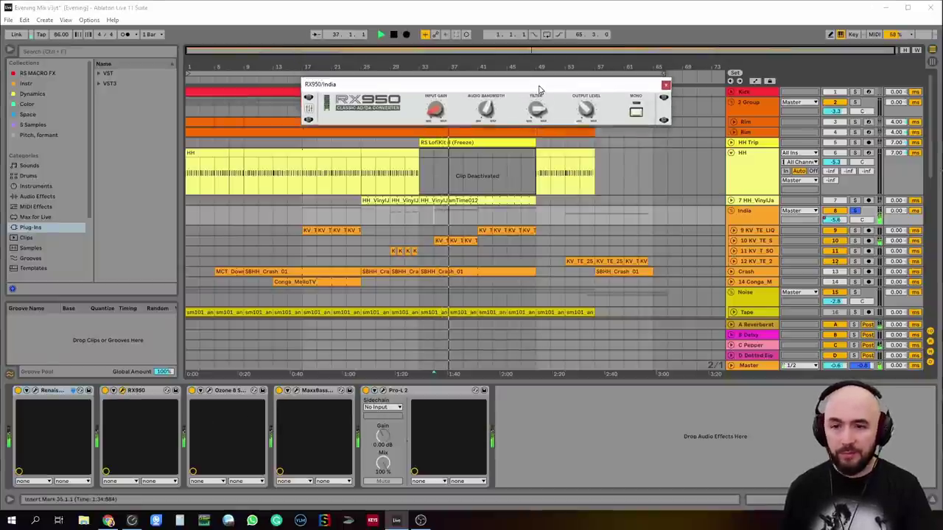
left_click(665, 87)
key("space")
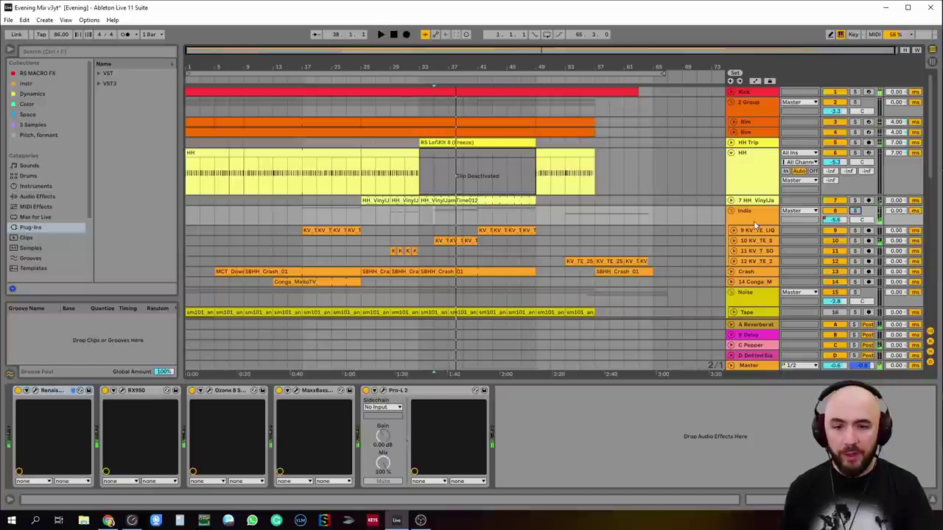
Step: View the device chains on the 14 Conga track, Noise group and Piano Chords track, unfolding Piano Chords
scroll(762, 236, "down", 1)
left_click(761, 252)
left_click(761, 262)
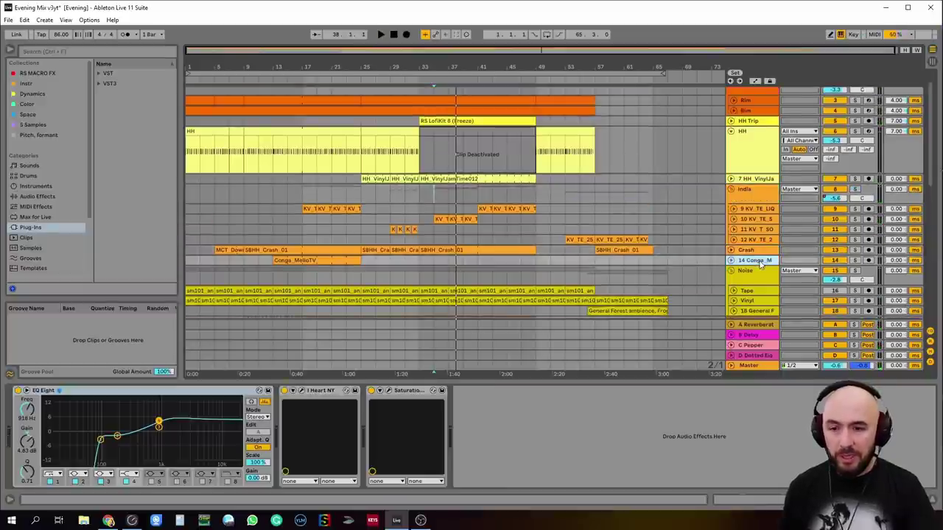
scroll(760, 265, "down", 3)
left_click(758, 244)
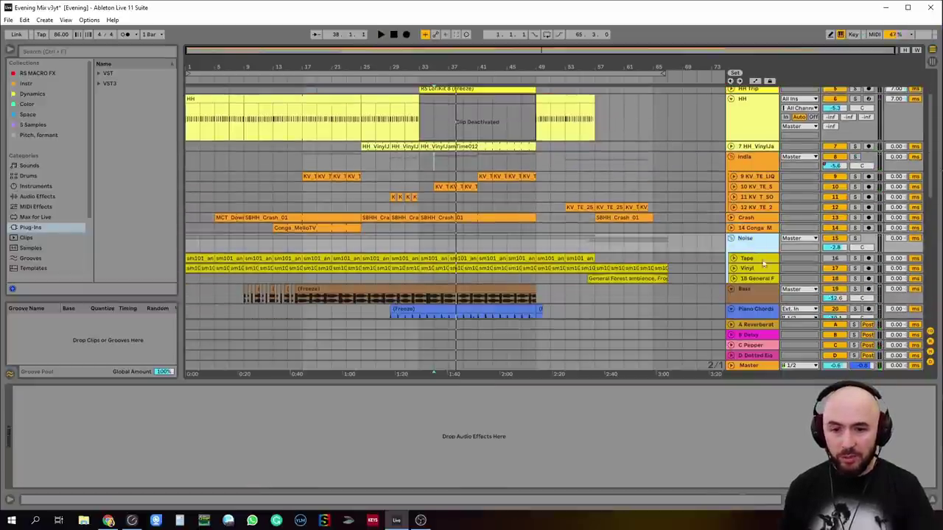
left_click(758, 310)
scroll(738, 243, "down", 3)
left_click(731, 233)
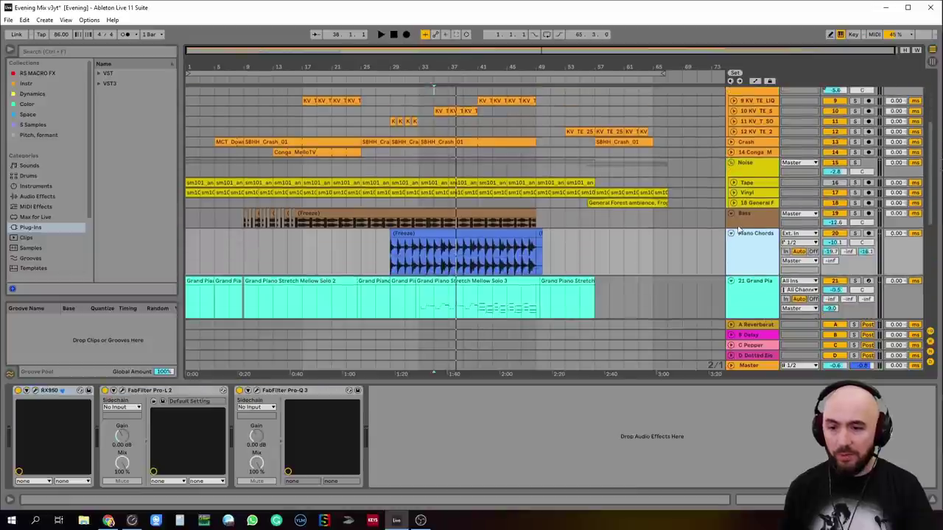
Step: Open the RX950 plug-in on Piano Chords and audition the track in solo from bar 35 while checking its Filter control
left_click(35, 391)
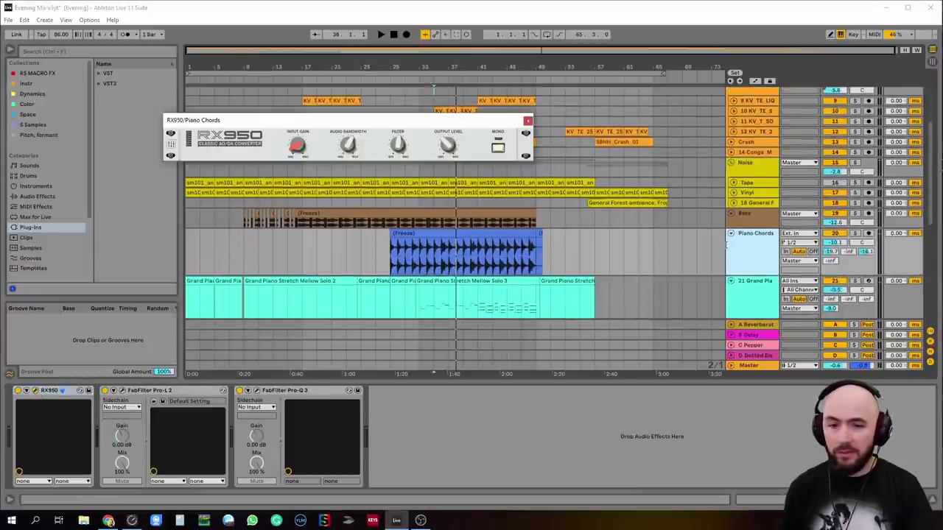
left_click(855, 233)
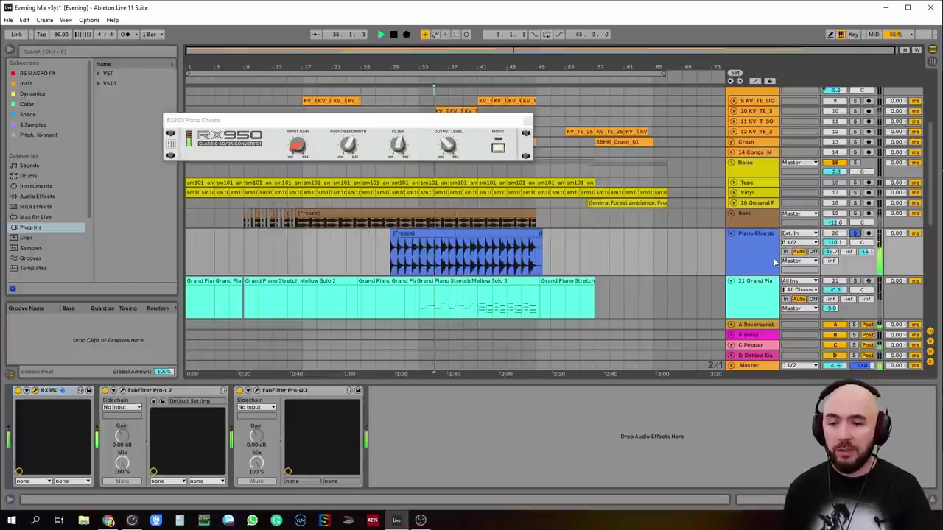
mouse_move(398, 156)
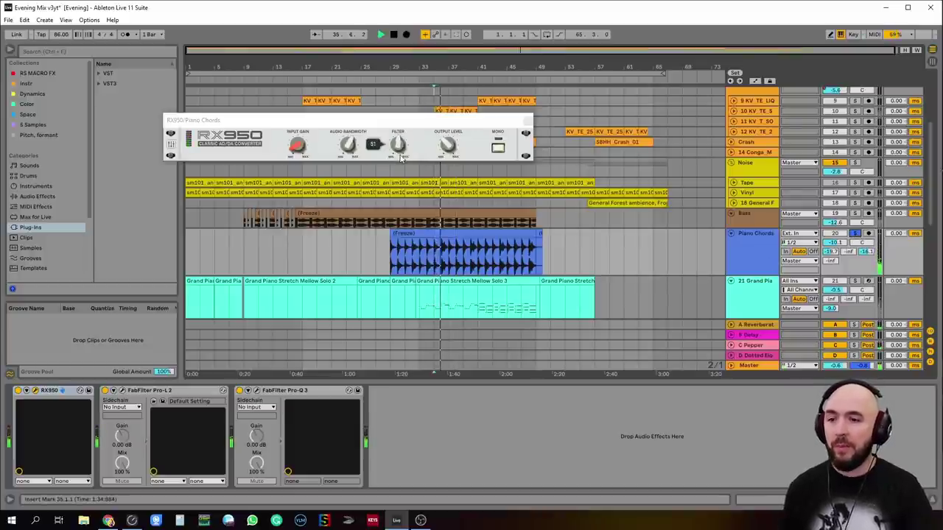
left_click_drag(401, 158, 389, 147)
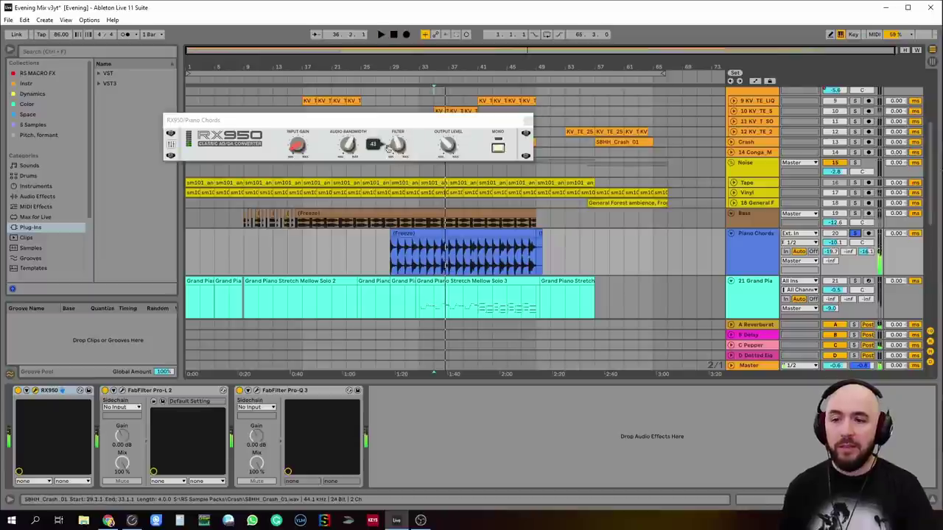
Step: Show the automation lanes and play the RX950 Filter automation on Piano Chords from bar 33, ending with its solo off
left_click(754, 81)
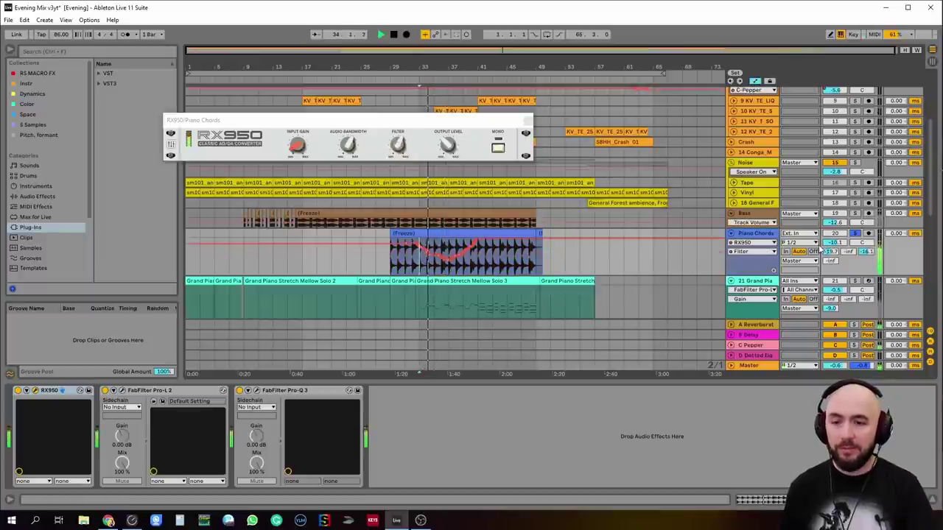
left_click_drag(411, 149, 400, 153)
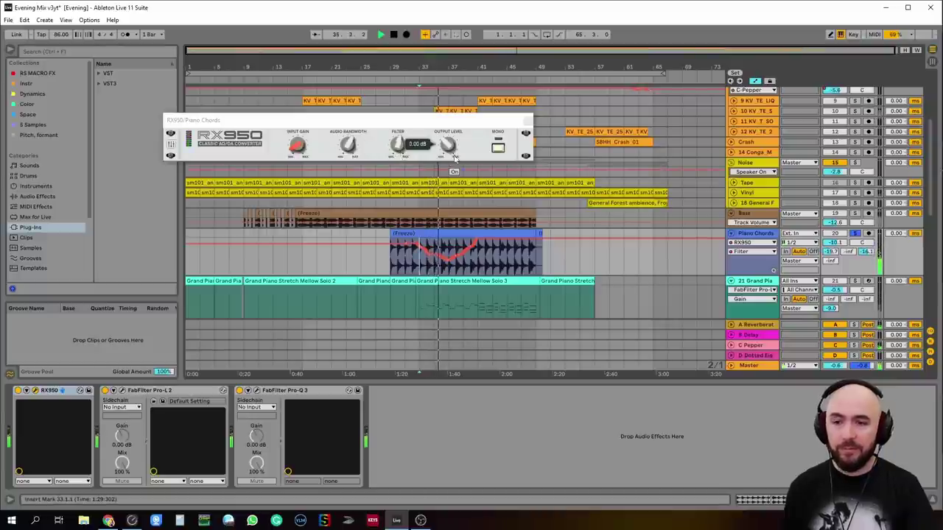
left_click(855, 234)
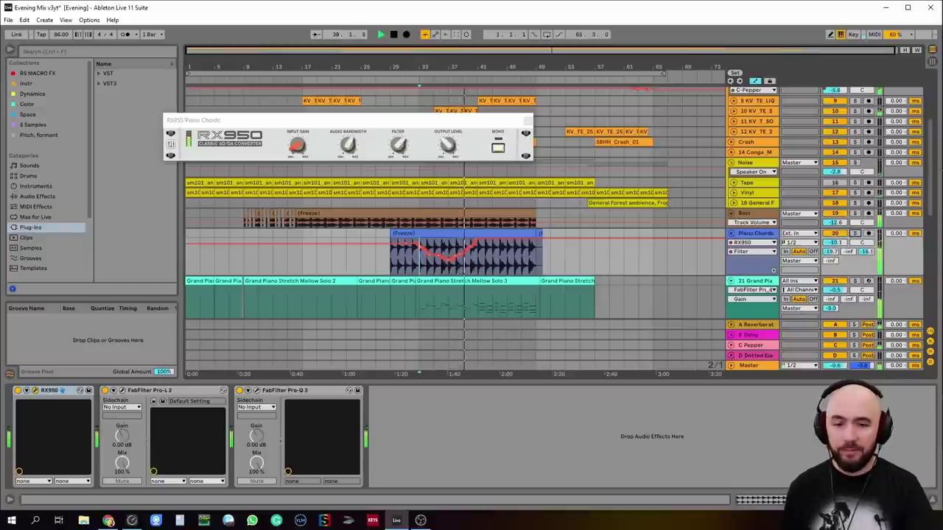
Step: Open the RX950 on the 21 Grand Piano track and audition its Filter automation in solo from bar 33
left_click(758, 283)
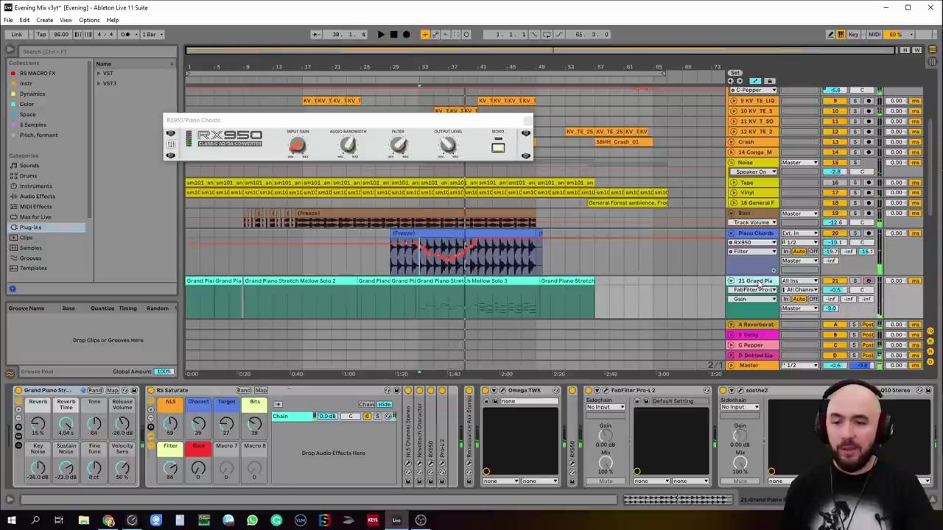
left_click(432, 464)
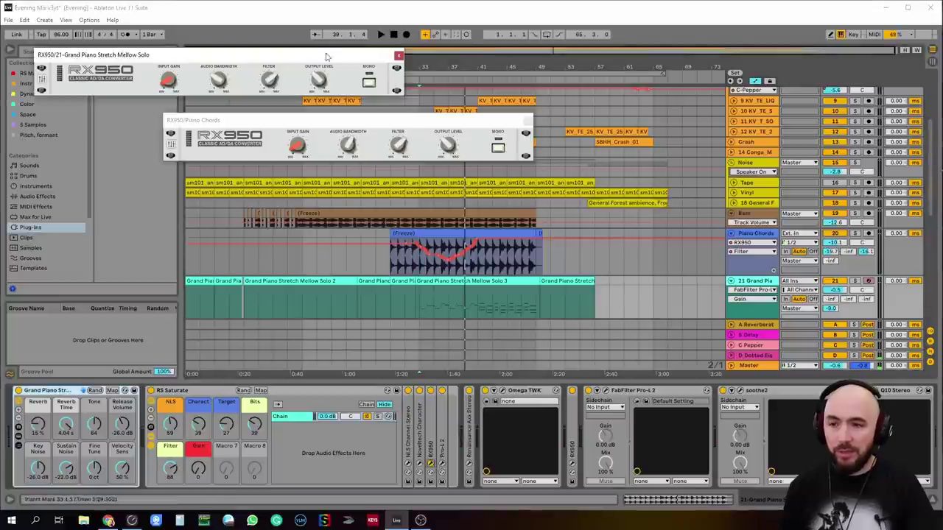
left_click(855, 280)
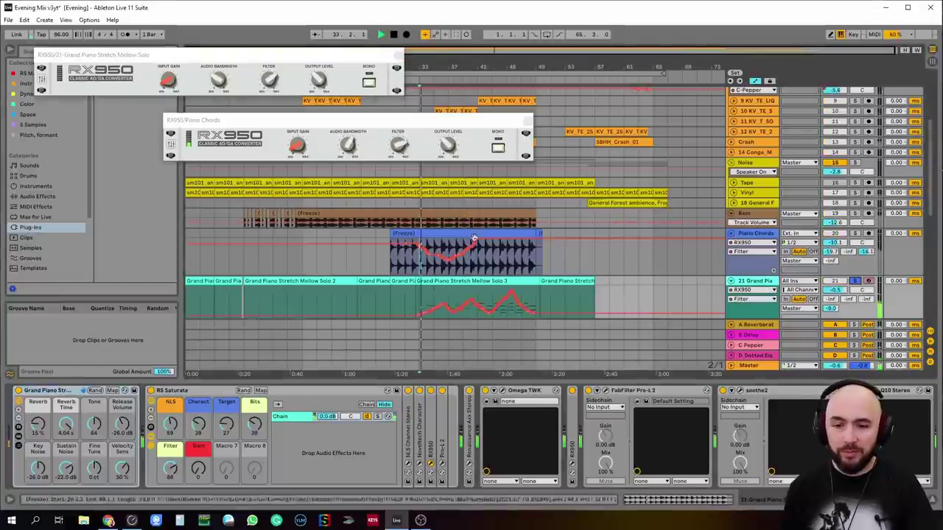
left_click(423, 313)
key("space")
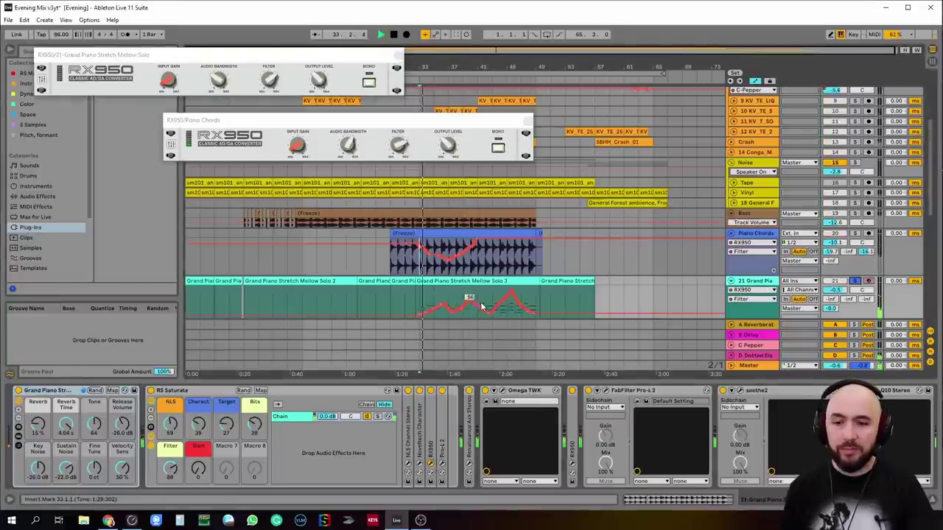
Step: Switch the solo to Piano Chords for comparison, turn its solo off again and stop playback
left_click(855, 234)
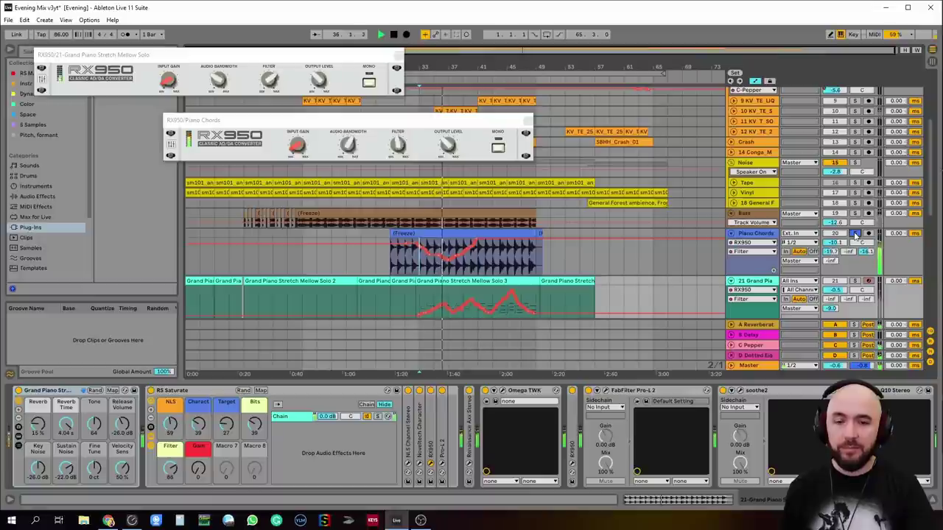
left_click(854, 233)
key("space")
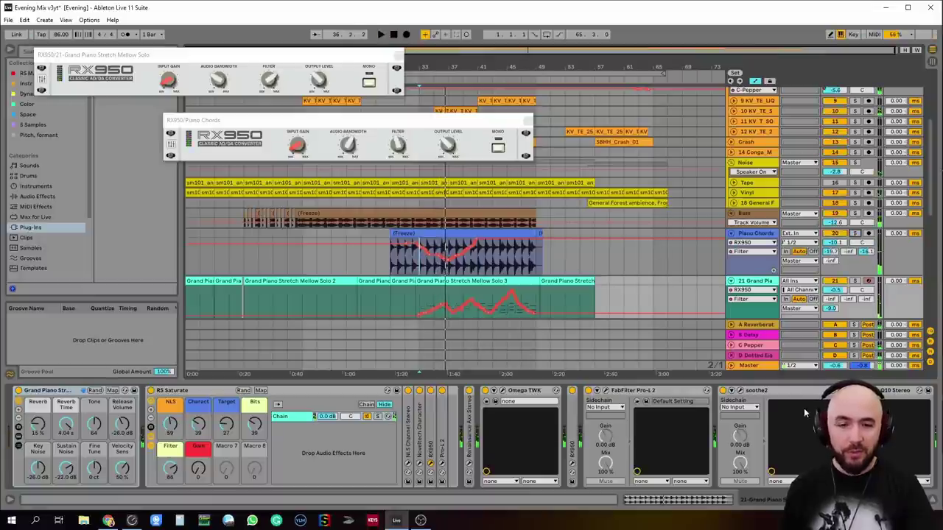
Step: Hide the automation lanes, audition the 24 Audio track in solo and inspect its RX950 plug-in, closing the plug-in window
scroll(778, 314, "down", 2)
scroll(778, 314, "down", 3)
left_click(240, 277)
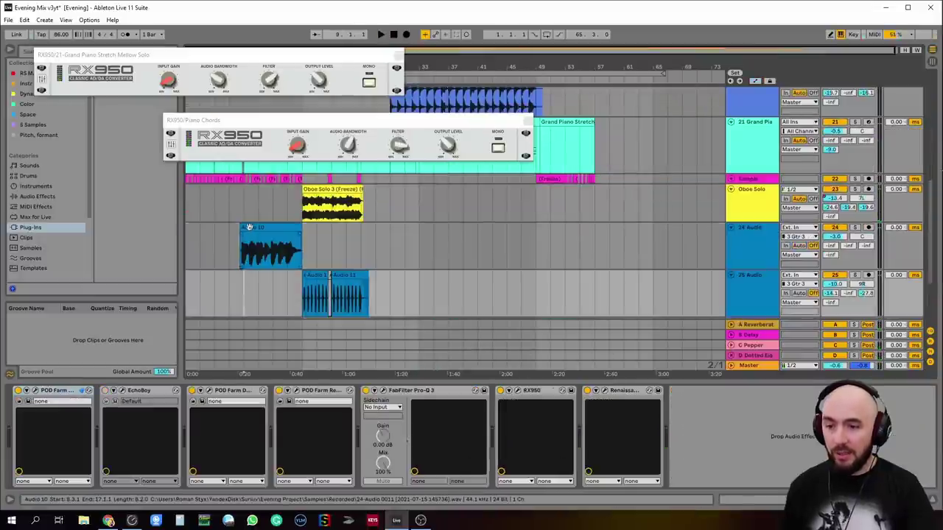
left_click(763, 247)
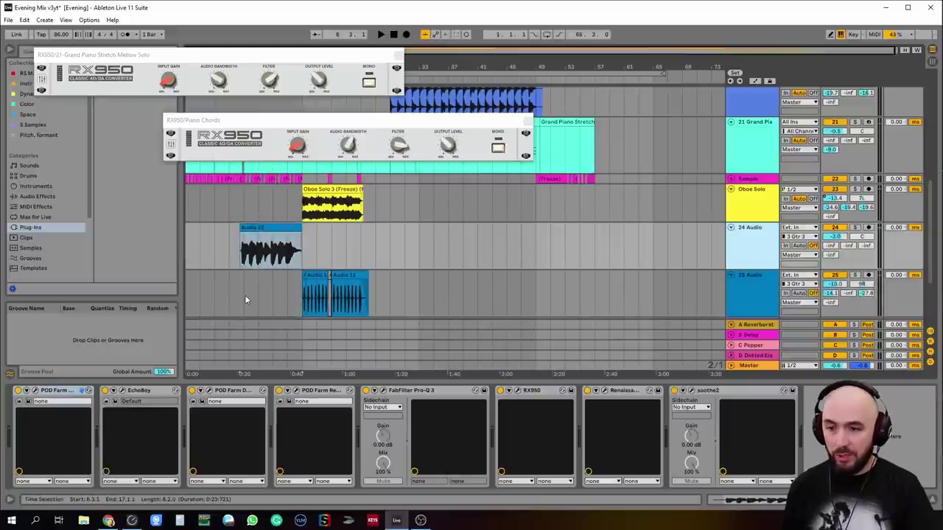
key("space")
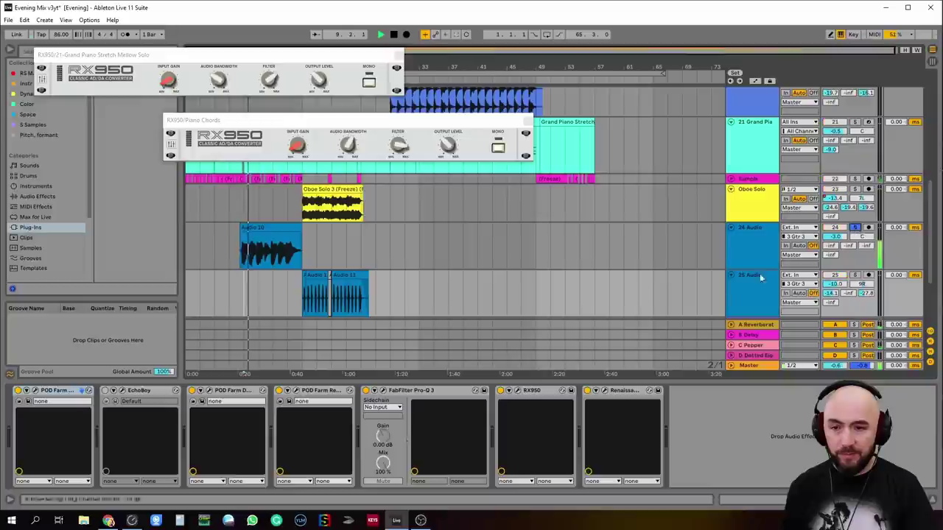
left_click(752, 250)
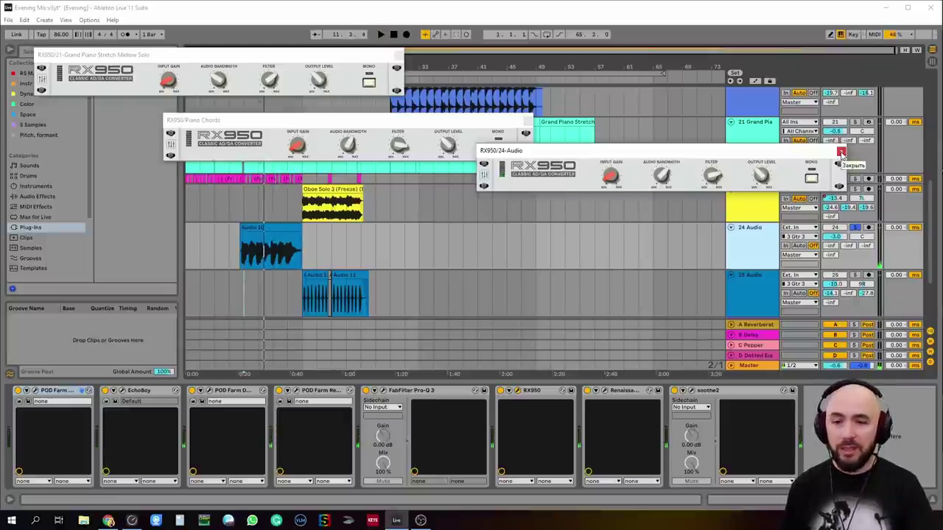
left_click(841, 154)
Step: Open the RX950 on the 25 Audio track, audition the track in solo from bar 17, and end with playback and solo off
left_click(410, 298)
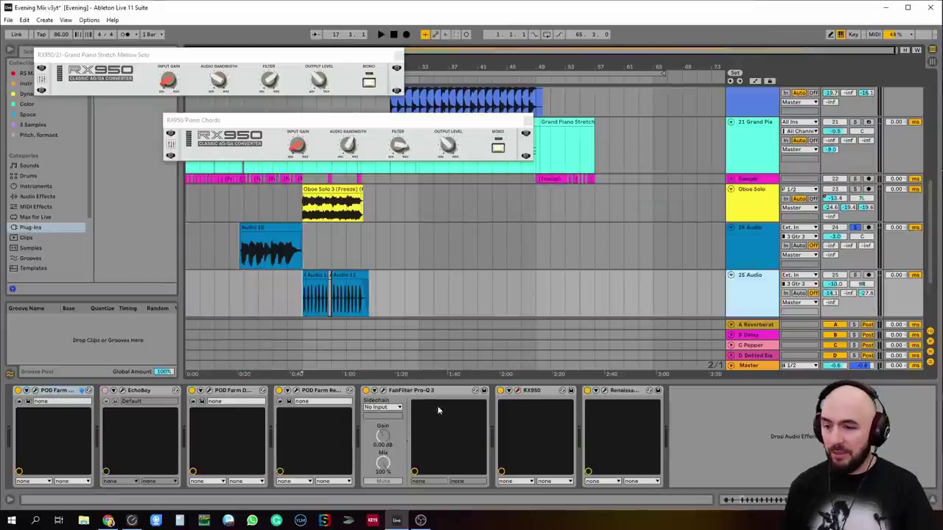
left_click(517, 391)
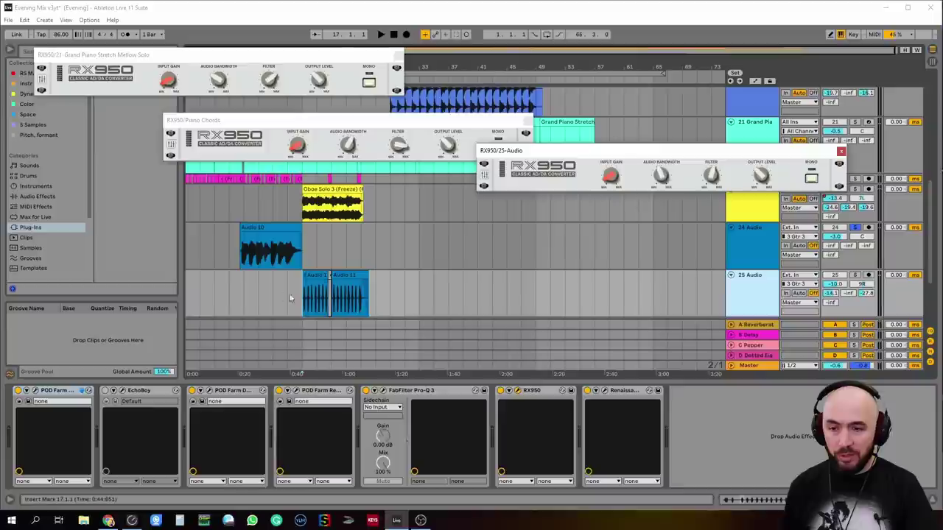
left_click(855, 276)
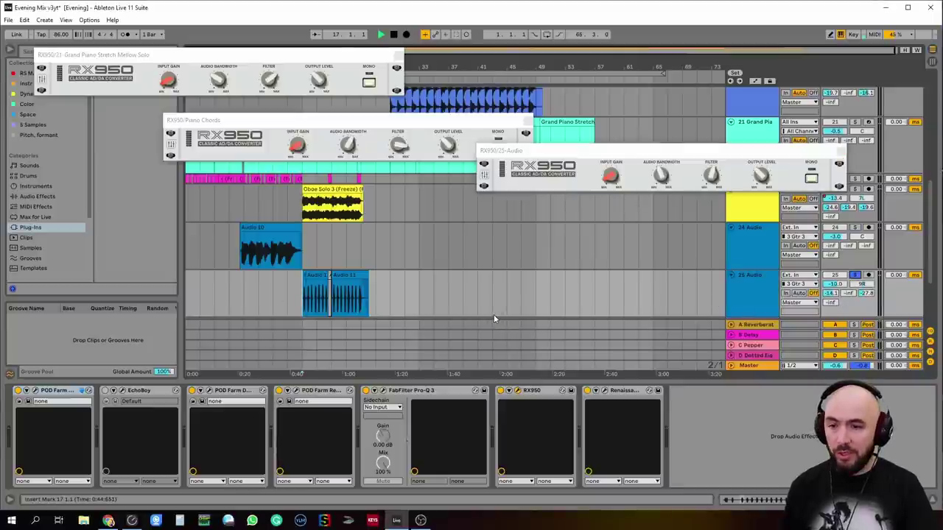
key("space")
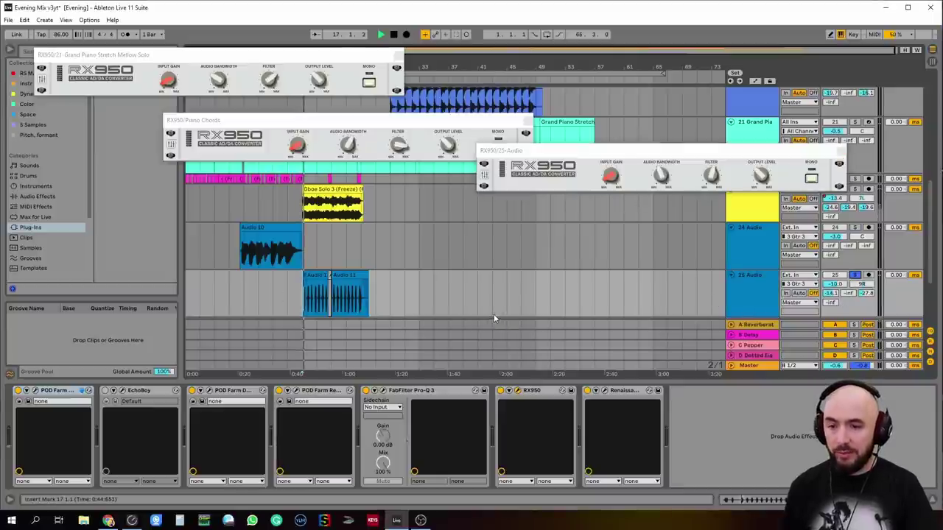
key("space")
left_click(856, 275)
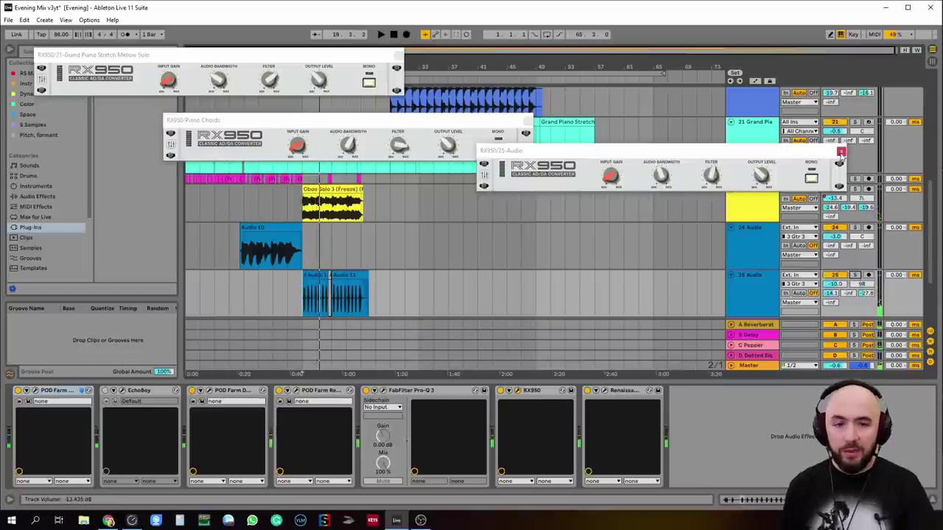
Step: Close the RX950 windows of the 25 Audio, Piano Chords and Grand Piano tracks
left_click(840, 152)
left_click(527, 119)
left_click(398, 54)
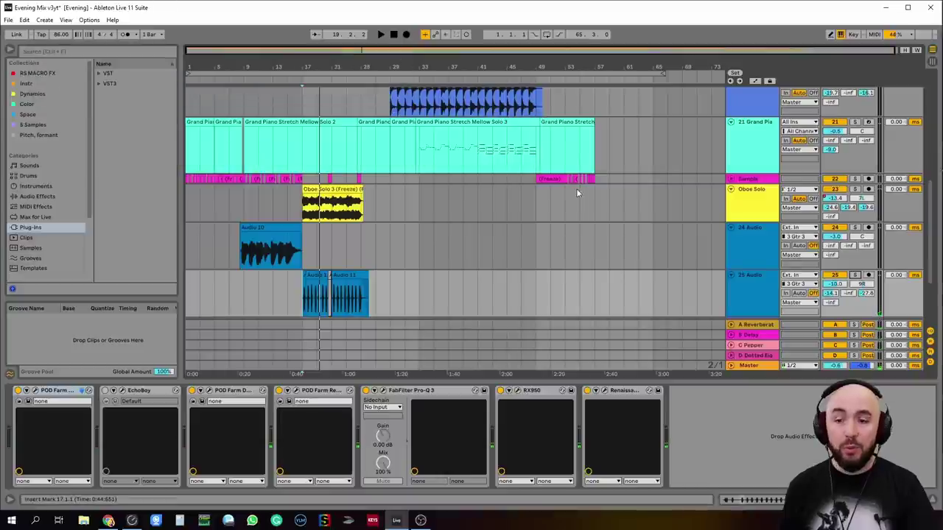
Step: View the device chains on the Texture Synth and Vocal tracks
scroll(577, 193, "down", 4)
left_click(750, 221)
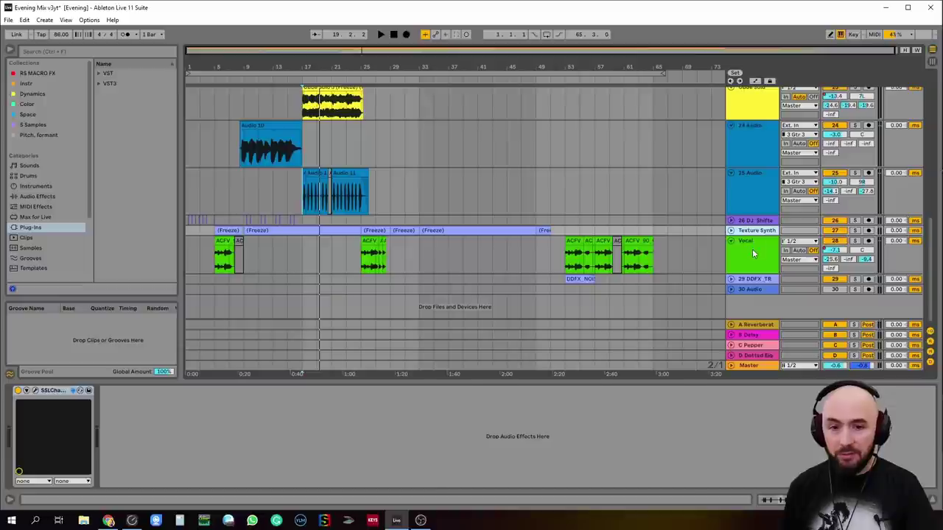
left_click(752, 250)
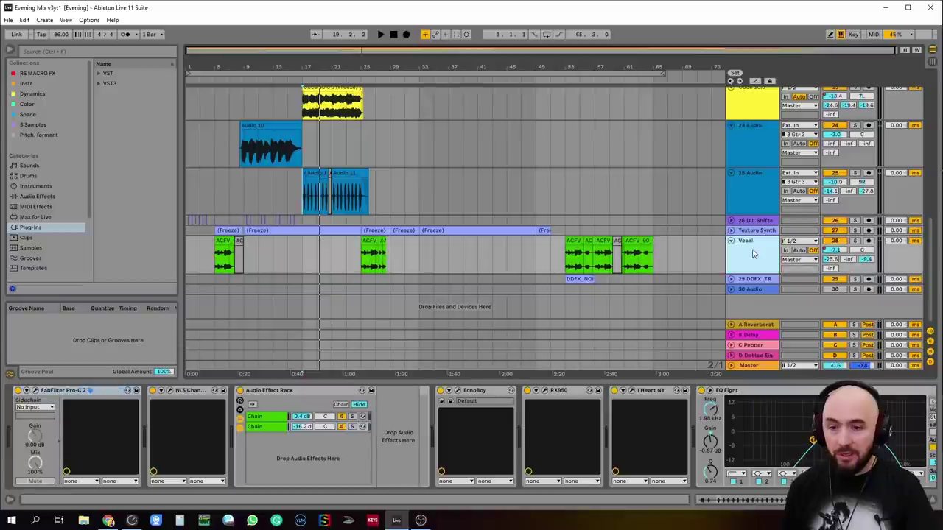
Step: Open the RX950 plug-in on the Vocal track and play the vocal clip from bar 5
left_click(544, 391)
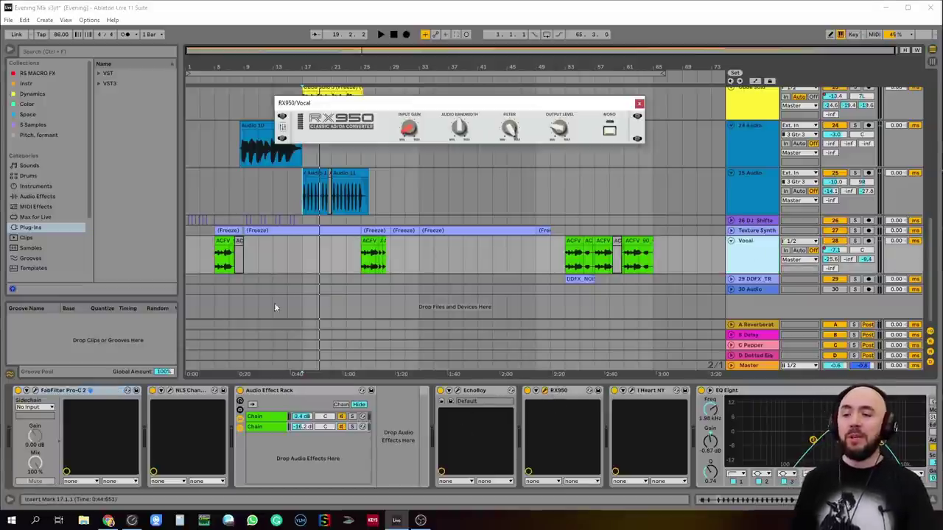
left_click(217, 267)
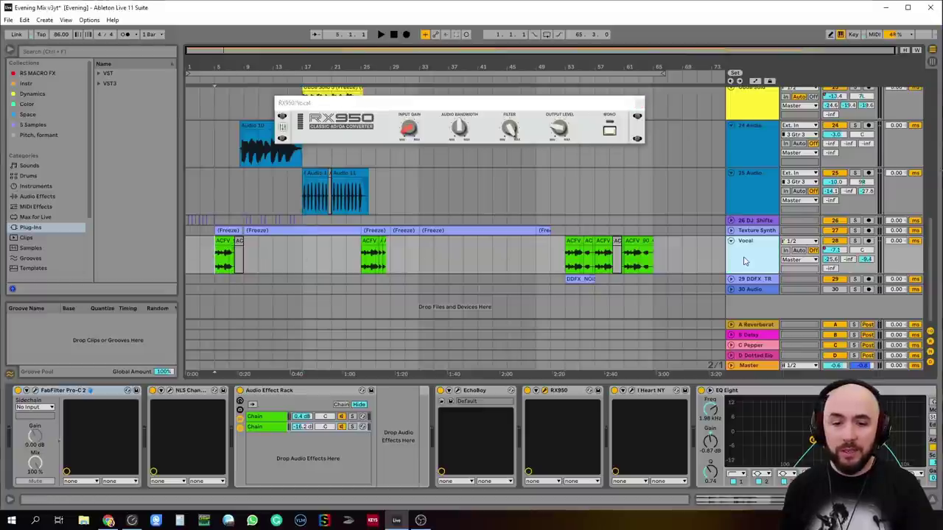
key("space")
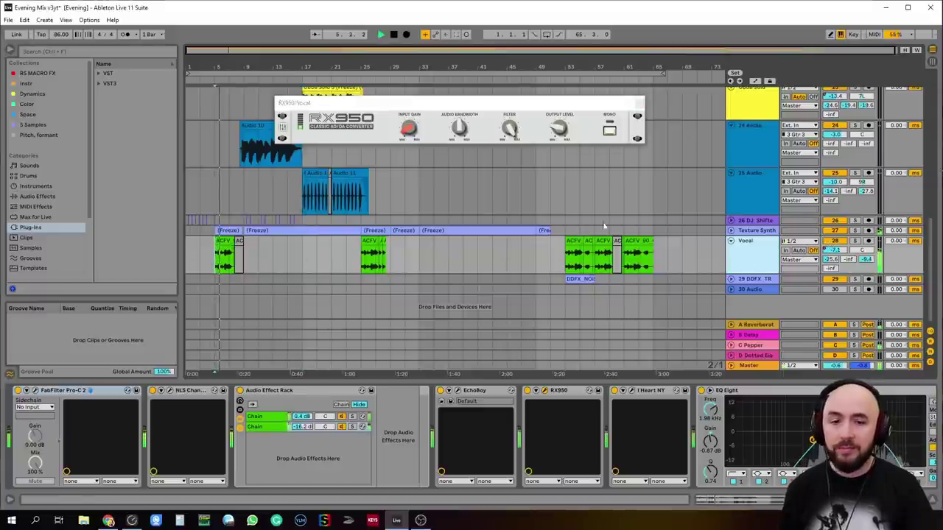
Step: Close the Vocal track's RX950 window and bypass that RX950 in the device chain
left_click_drag(209, 70, 213, 125)
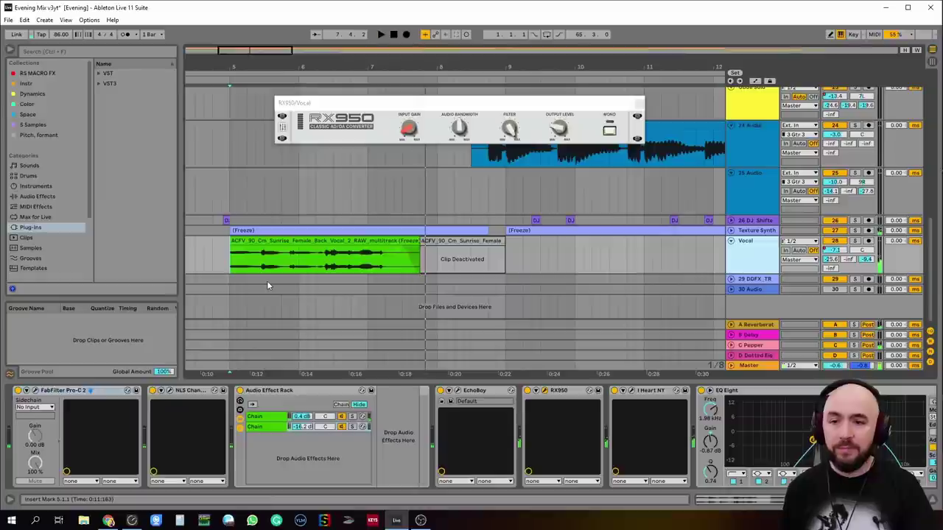
mouse_move(554, 130)
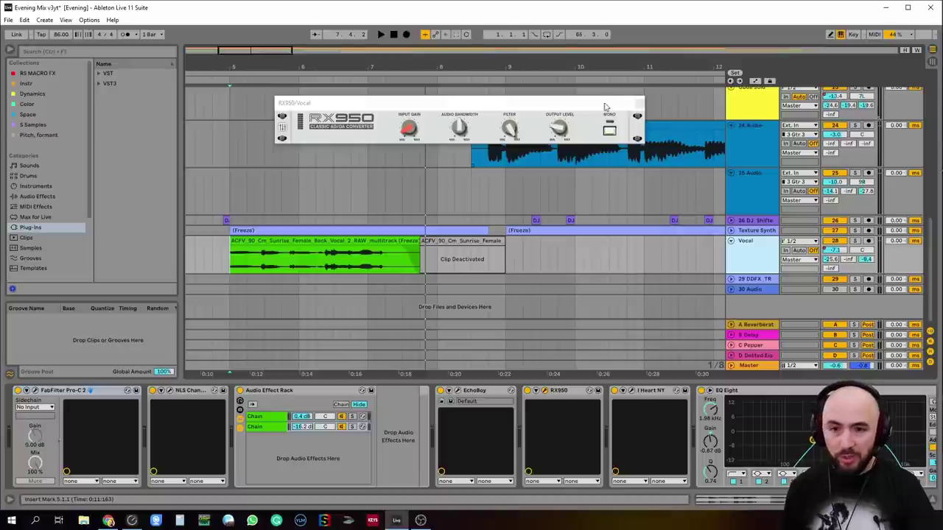
left_click(633, 103)
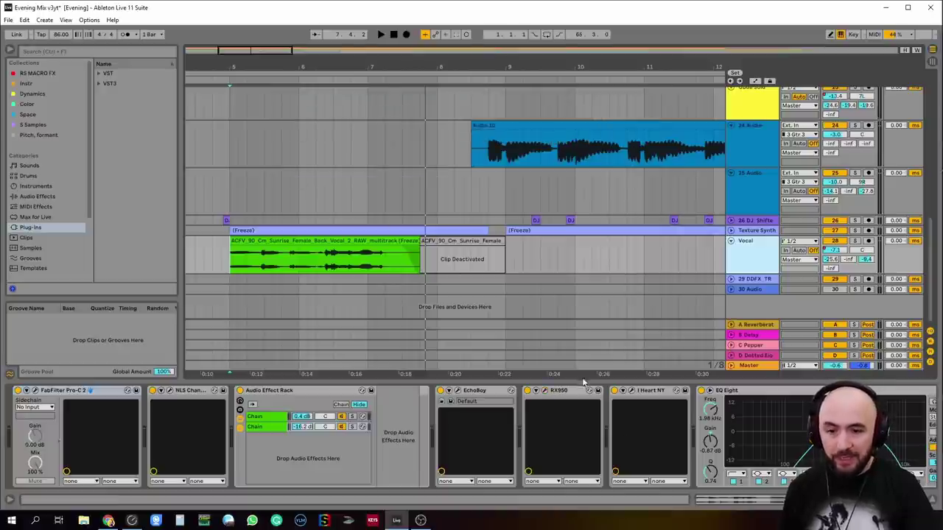
left_click(528, 392)
left_click(564, 393)
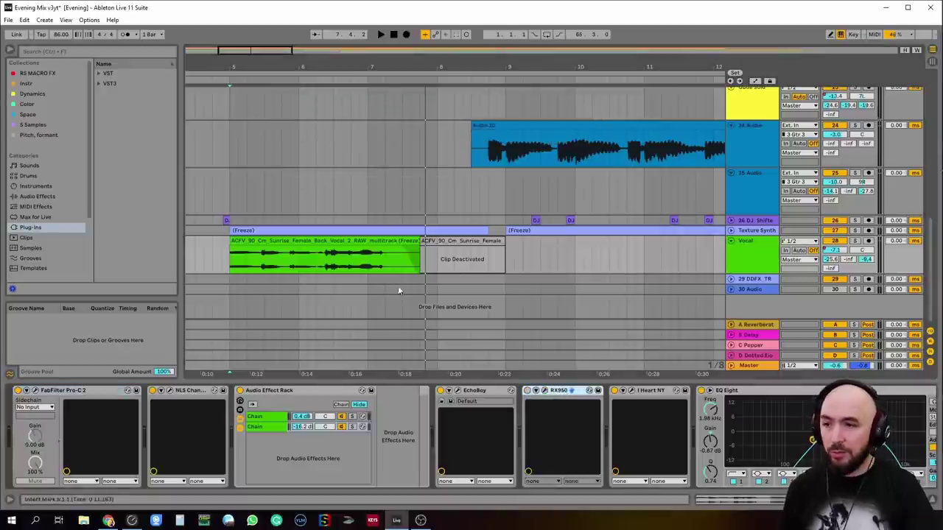
Step: Search the plug-ins for 950 and add a second RX950 right after the bypassed one on the Vocal track
left_click(93, 54)
type("990")
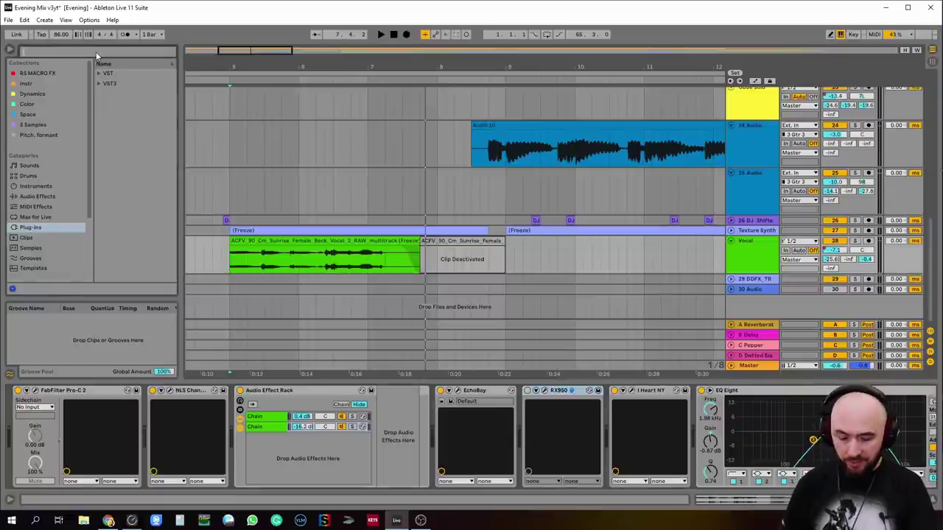
left_click(106, 96)
left_click_drag(128, 106, 605, 416)
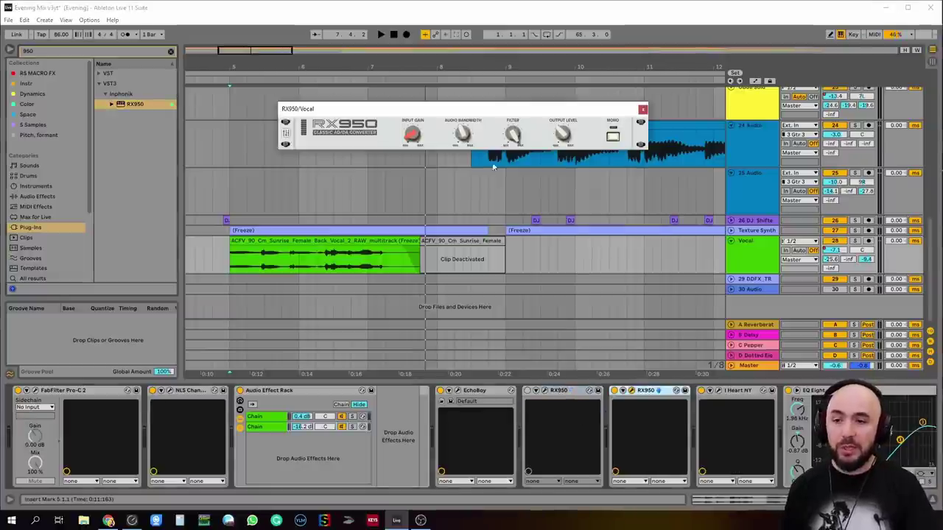
Step: Raise the new RX950's audio bandwidth to its maximum of 19200 Hz
left_click_drag(535, 109, 550, 142)
mouse_move(472, 171)
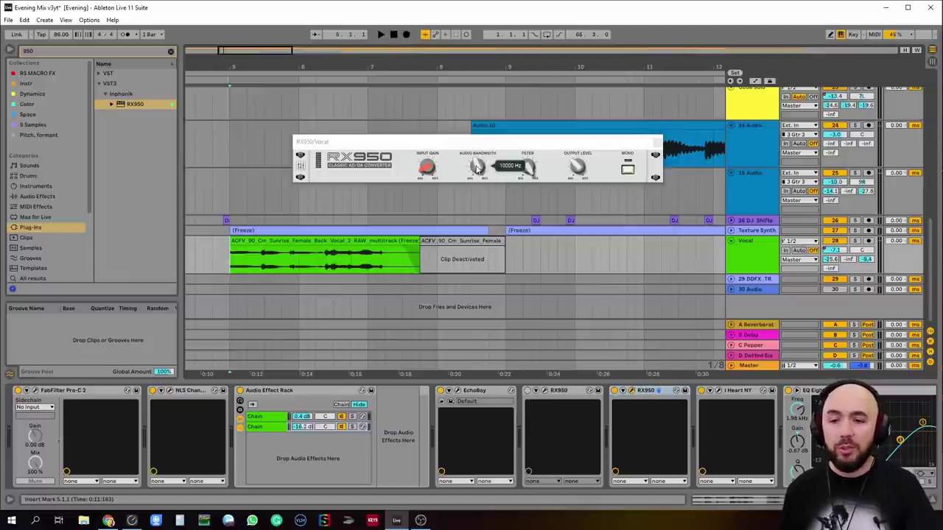
left_click_drag(477, 172, 475, 70)
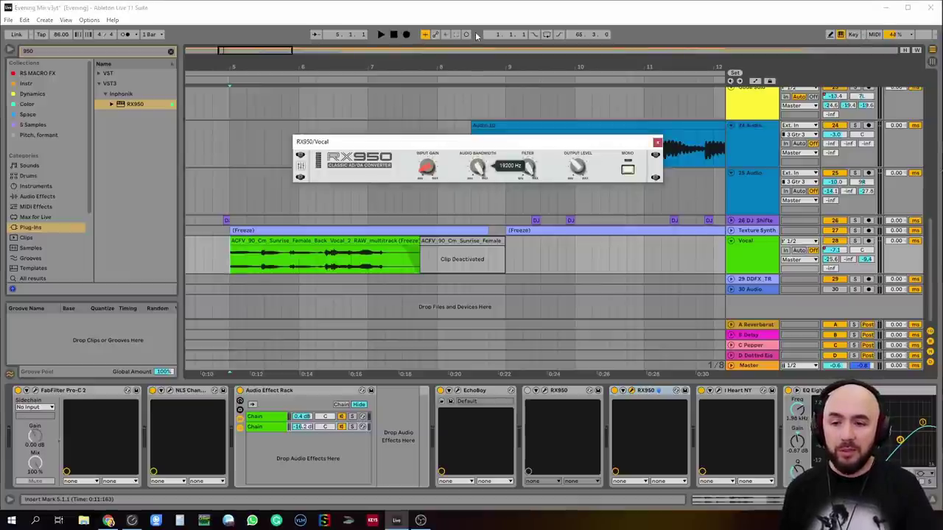
mouse_move(529, 178)
mouse_move(573, 174)
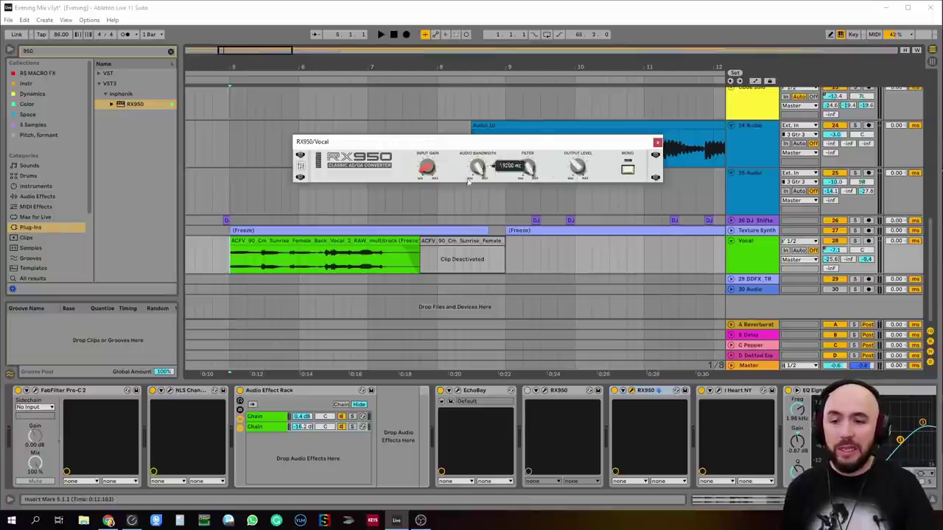
mouse_move(435, 170)
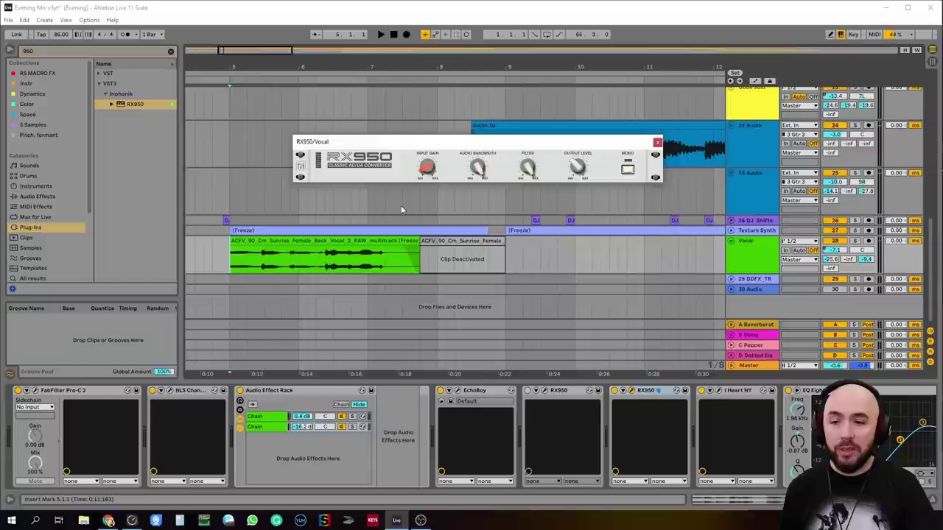
Step: Solo the Vocal track and play the clip from bar 5 repeatedly, comparing the new RX950 bypassed and enabled
left_click(854, 242)
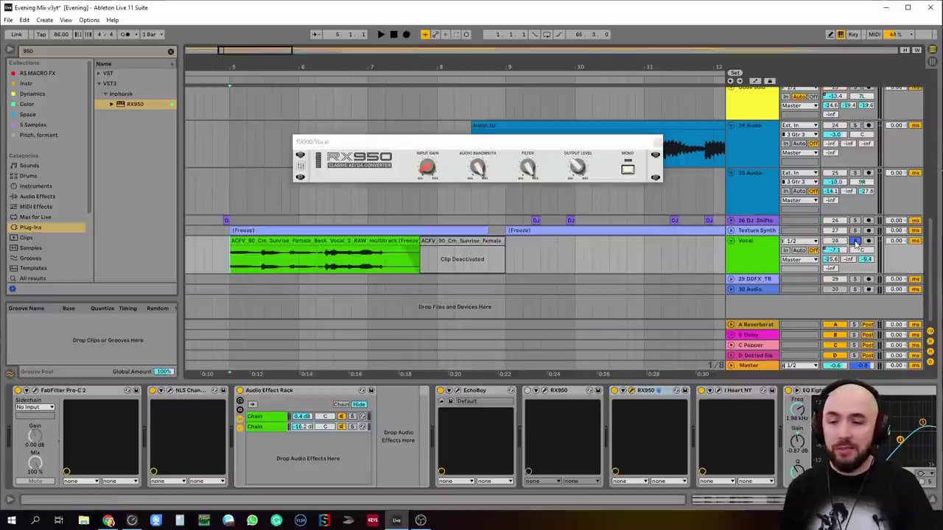
key("space")
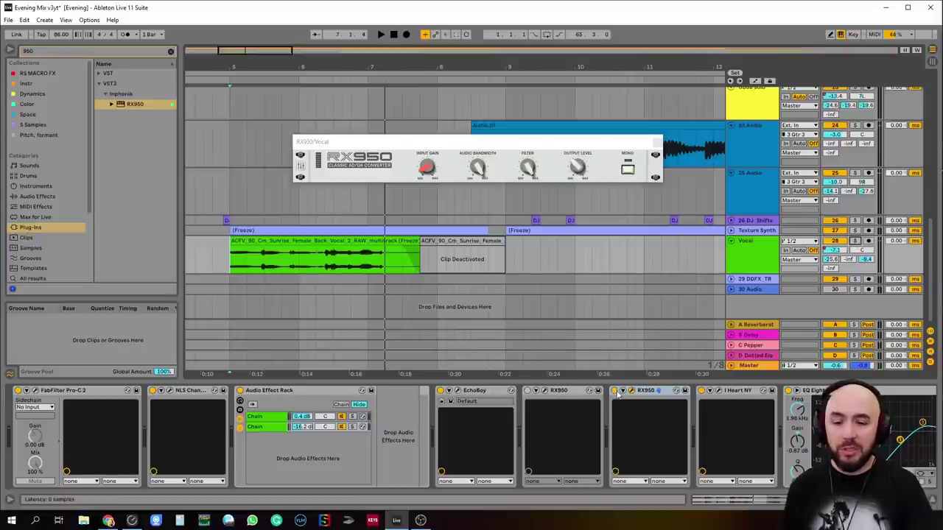
key("space")
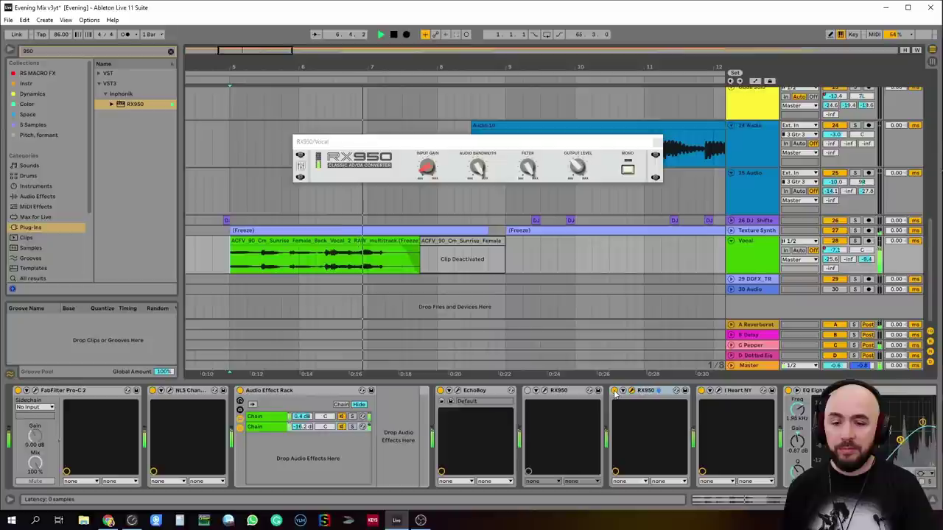
key("space")
key("space")
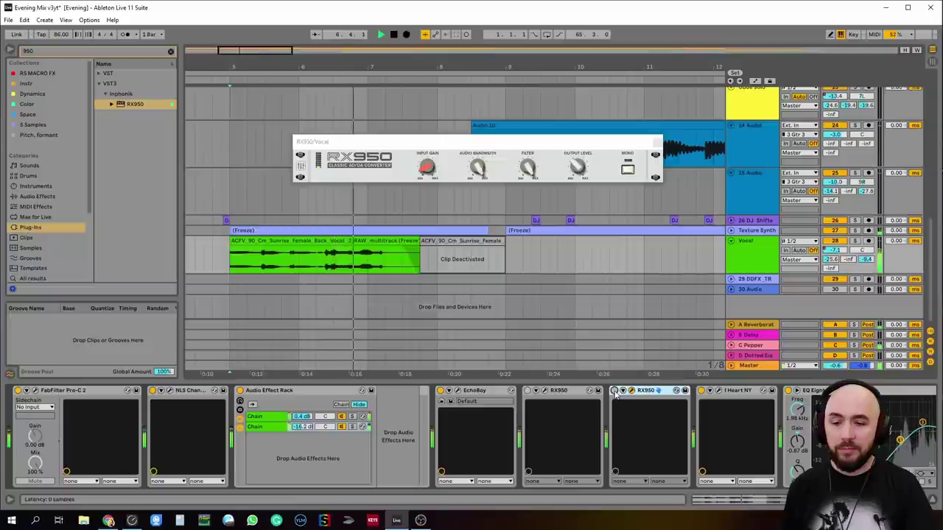
left_click(615, 392)
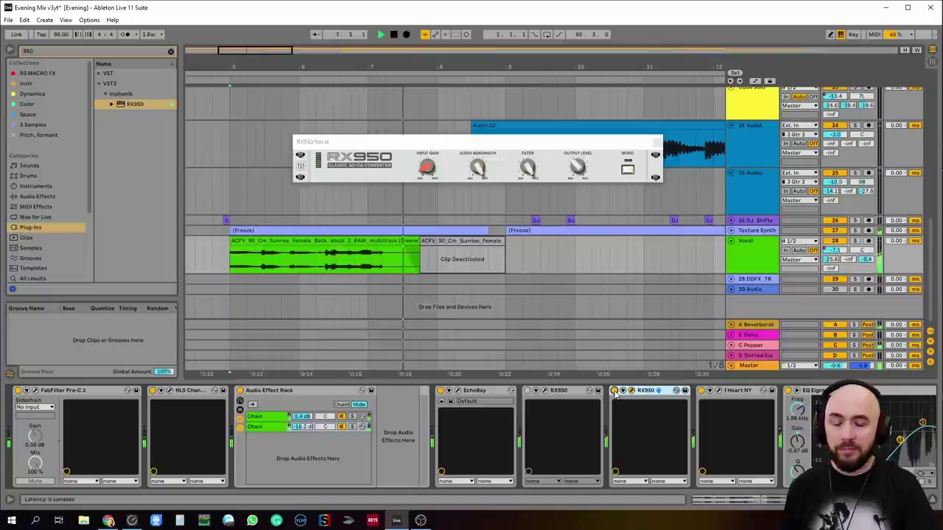
left_click(615, 392)
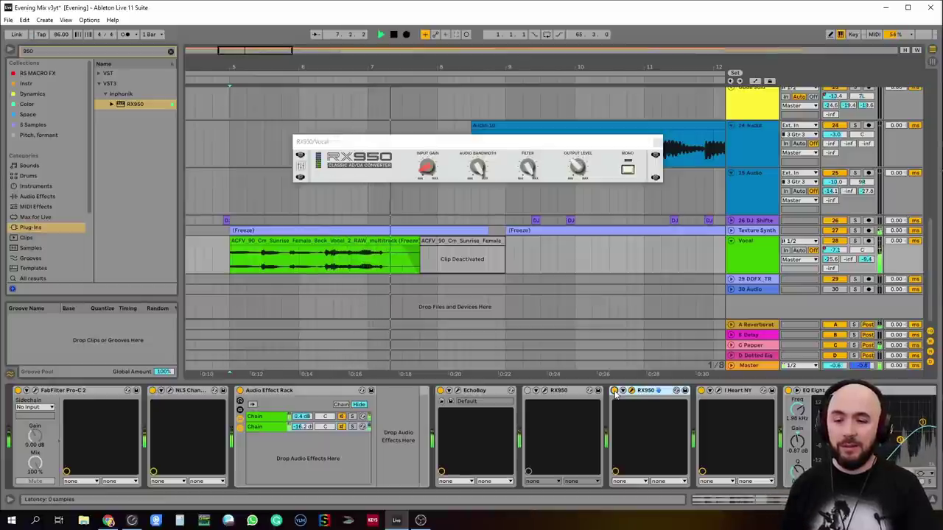
key("space")
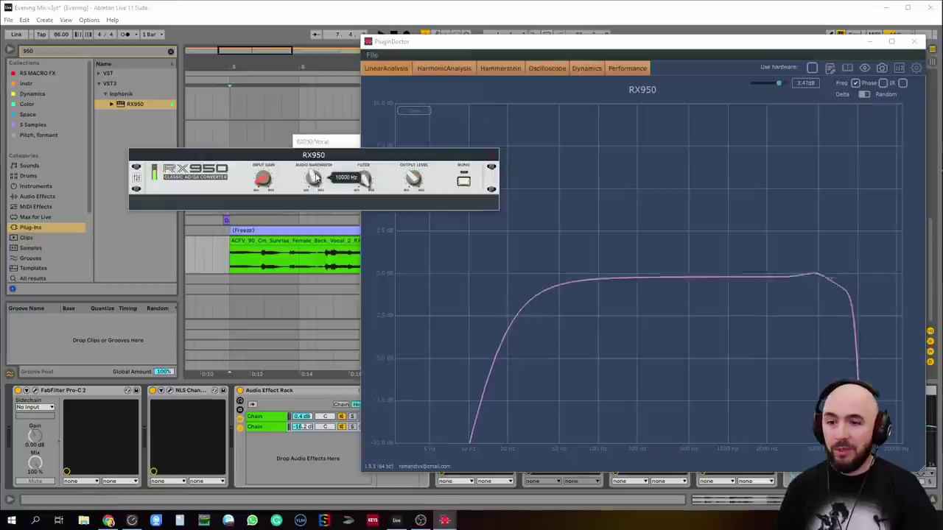
Step: In PluginDoctor, raise the RX950's audio bandwidth to maximum and examine its frequency response in the linear analysis
mouse_move(313, 177)
left_mouse_down()
mouse_move(325, 51)
mouse_move(318, 166)
left_mouse_up()
mouse_move(363, 181)
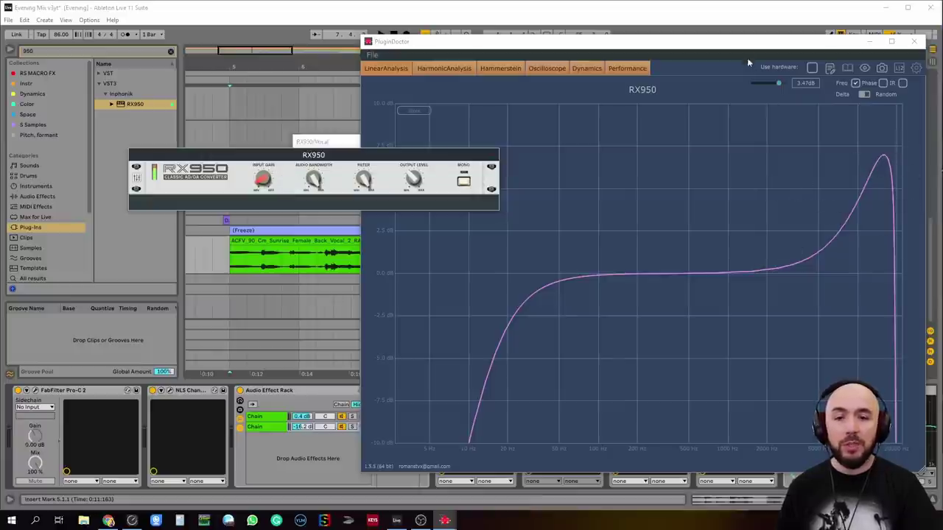
left_click_drag(746, 44, 717, 44)
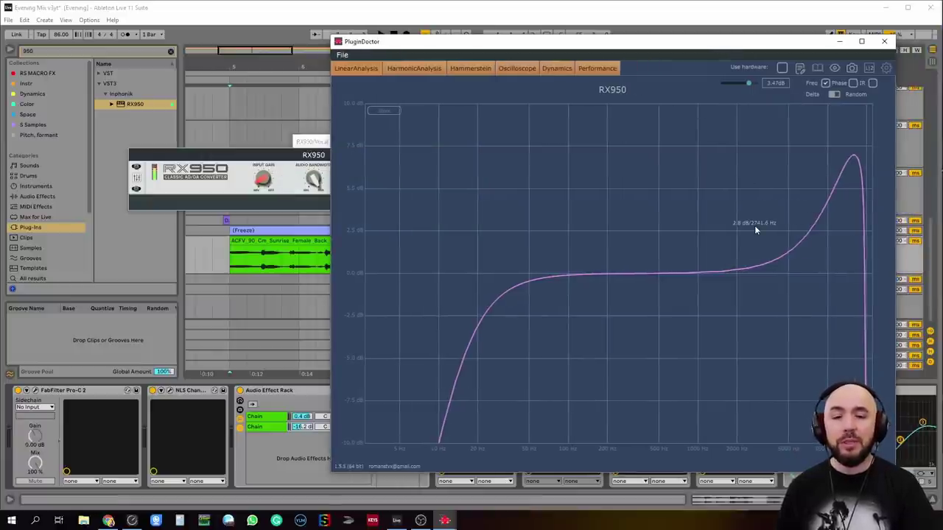
Step: Open the RX950's settings in PluginDoctor, inspect the Brilliance control, and close the settings again
left_click(243, 160)
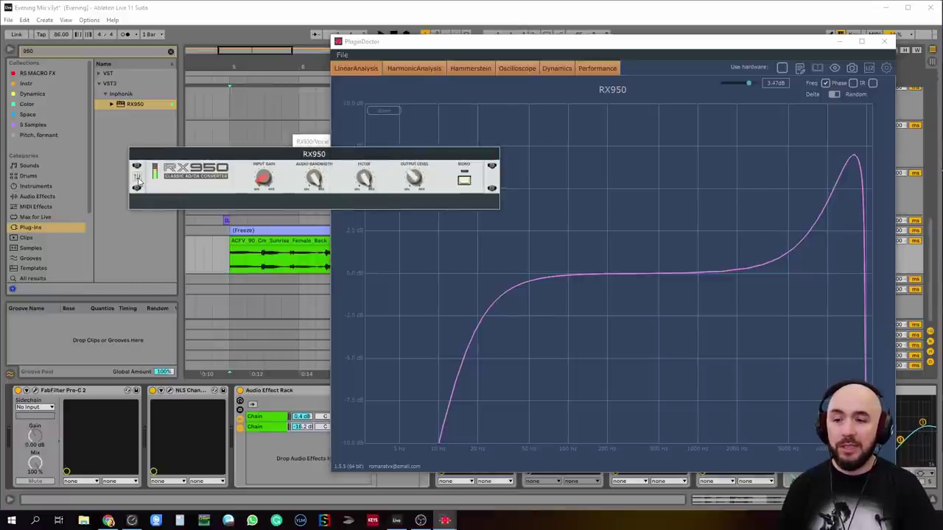
left_click(137, 178)
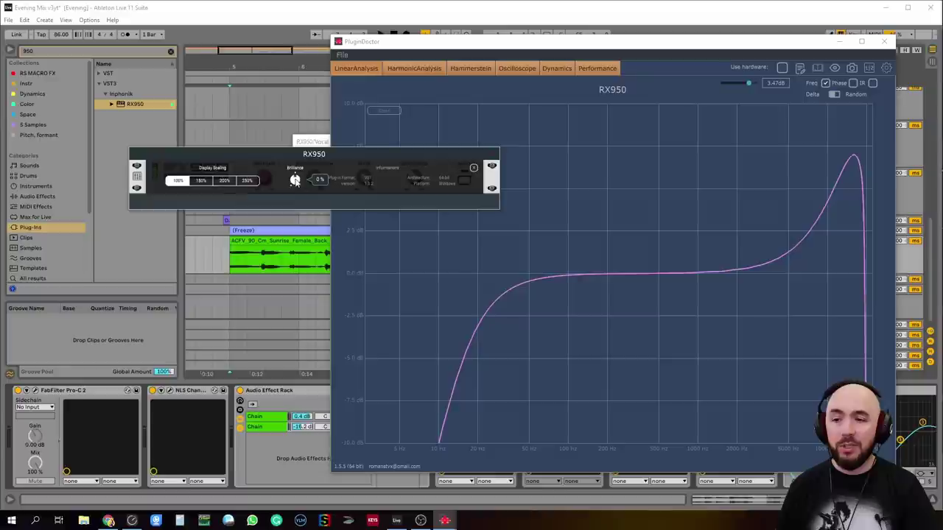
mouse_move(294, 180)
left_mouse_down()
mouse_move(299, 234)
mouse_move(295, 159)
mouse_move(294, 181)
left_mouse_up()
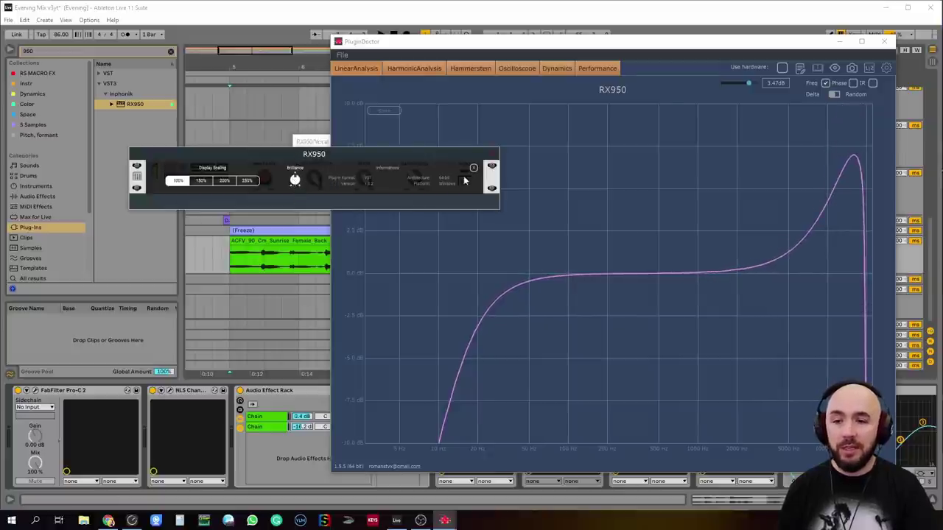
left_click(464, 181)
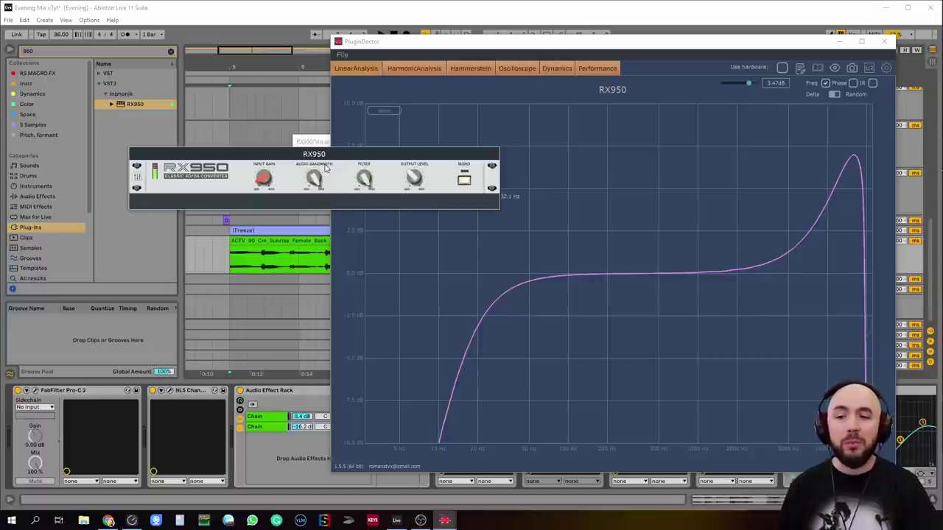
Step: Check the RX950's audio bandwidth and filter controls against the frequency curve, leaving both fully open
mouse_move(312, 184)
left_click_drag(313, 184, 322, 155)
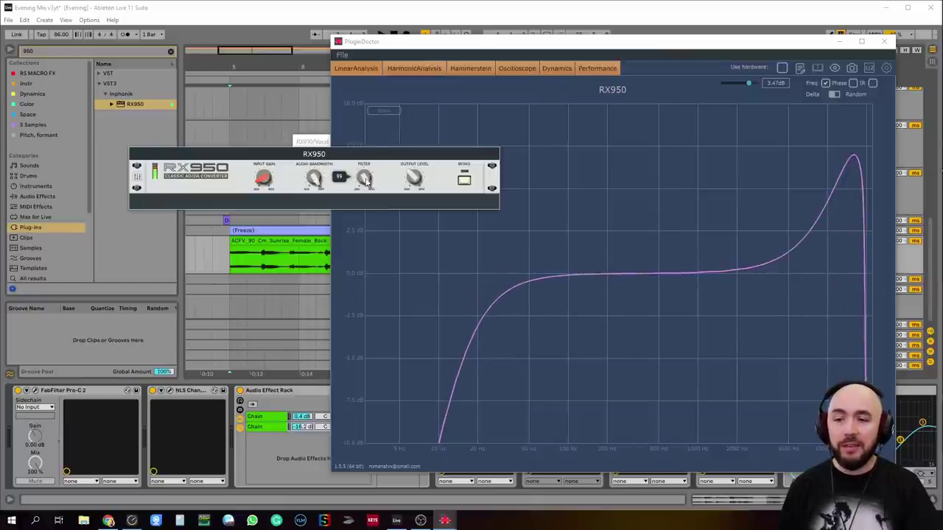
left_click_drag(366, 181, 364, 204)
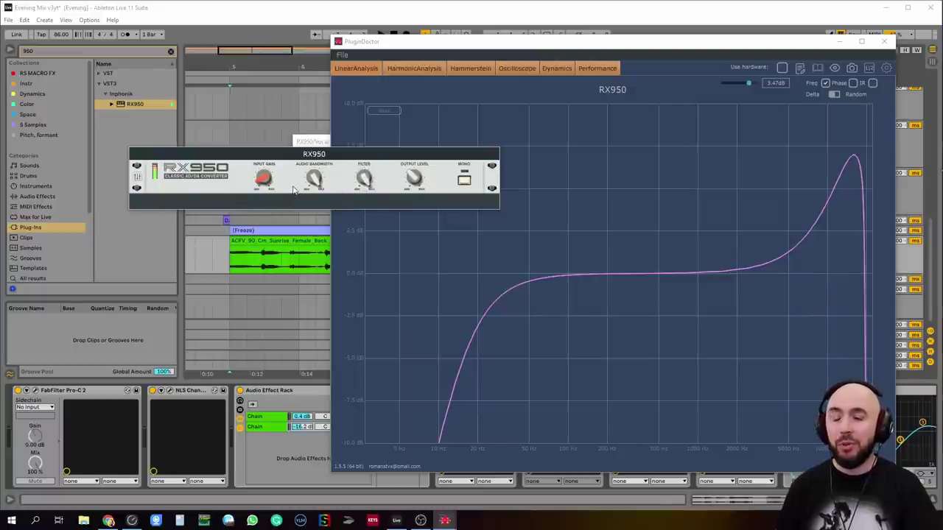
Step: Switch to the harmonic analysis, raise the RX950's input gain, and lower its output level to examine the added harmonics
left_click(417, 69)
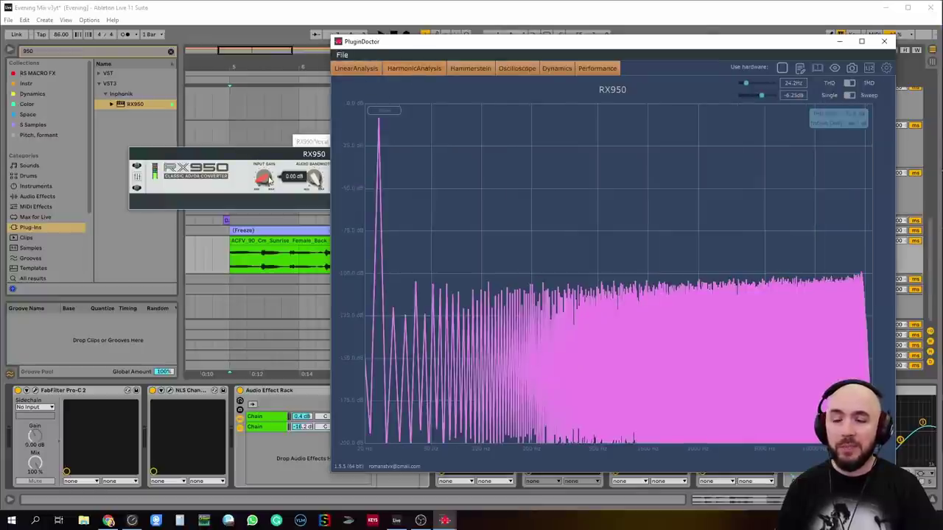
left_click(278, 157)
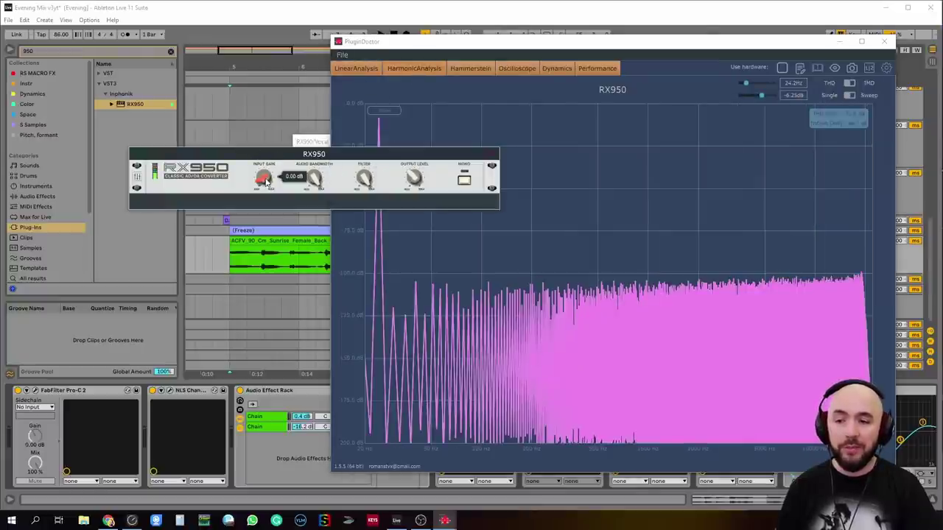
left_click_drag(267, 180, 298, 309)
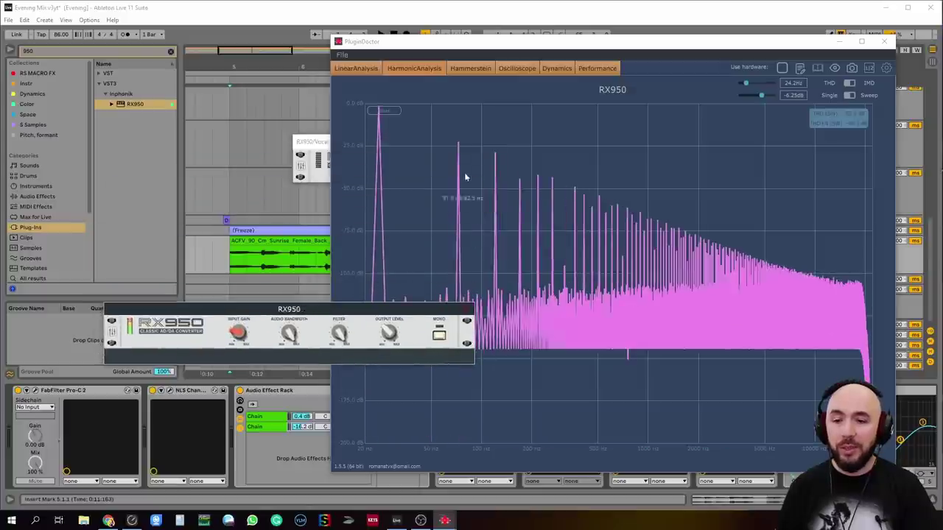
left_click_drag(389, 351, 388, 363)
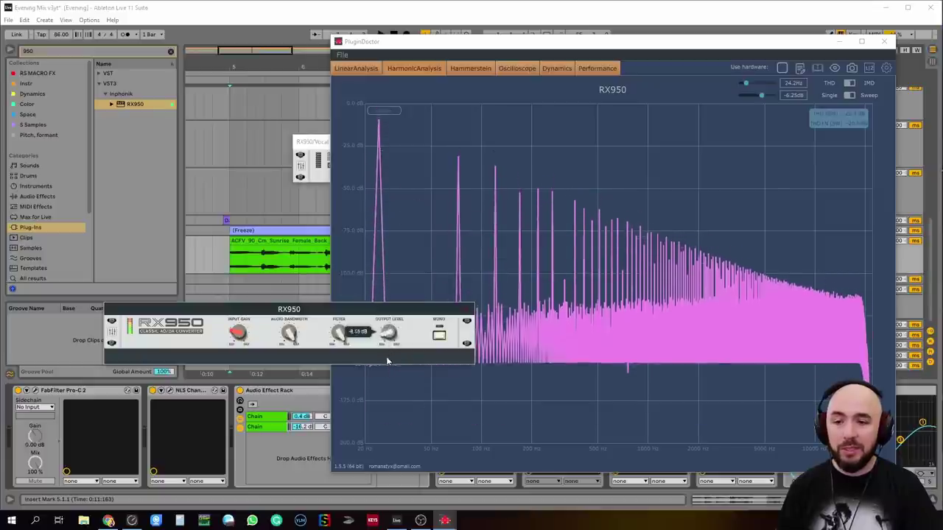
Step: Reduce the RX950's audio bandwidth to examine how the upper harmonics respond, and close PluginDoctor
left_click_drag(239, 337, 296, 354)
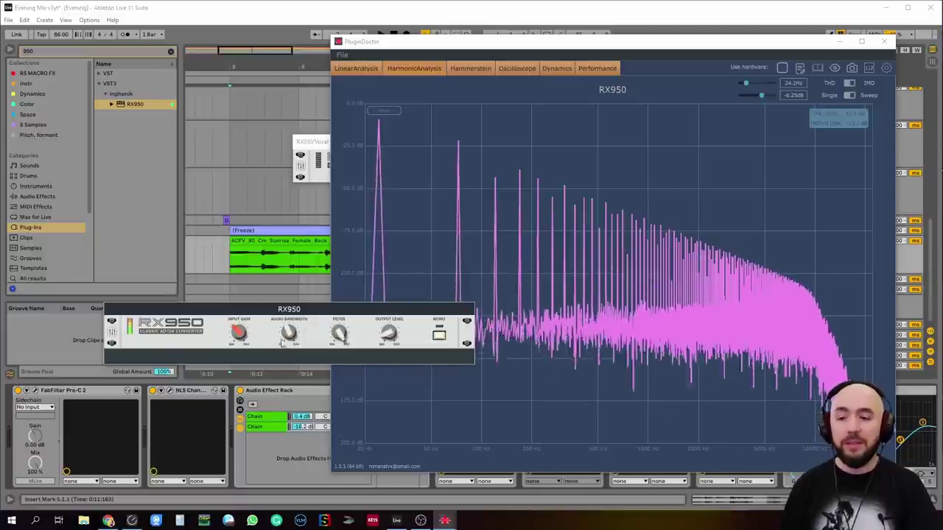
left_click_drag(288, 338, 314, 337)
left_click(810, 41)
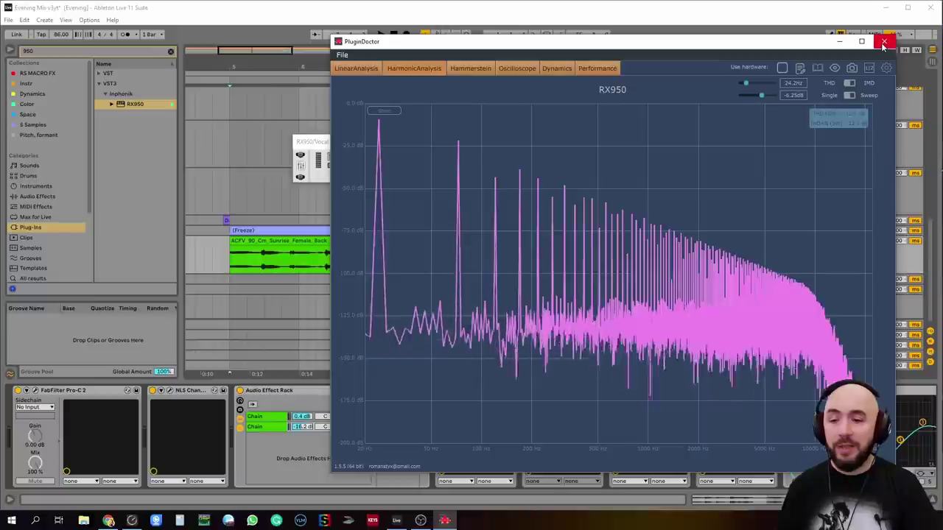
left_click(883, 43)
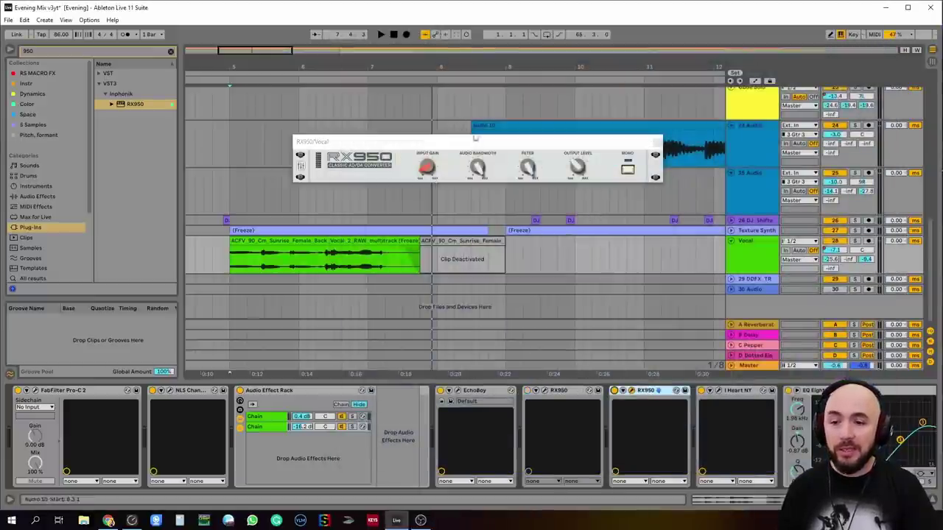
Step: Set the playback start to bar 5 and bypass the second RX950 on the Vocal track
left_click(228, 278)
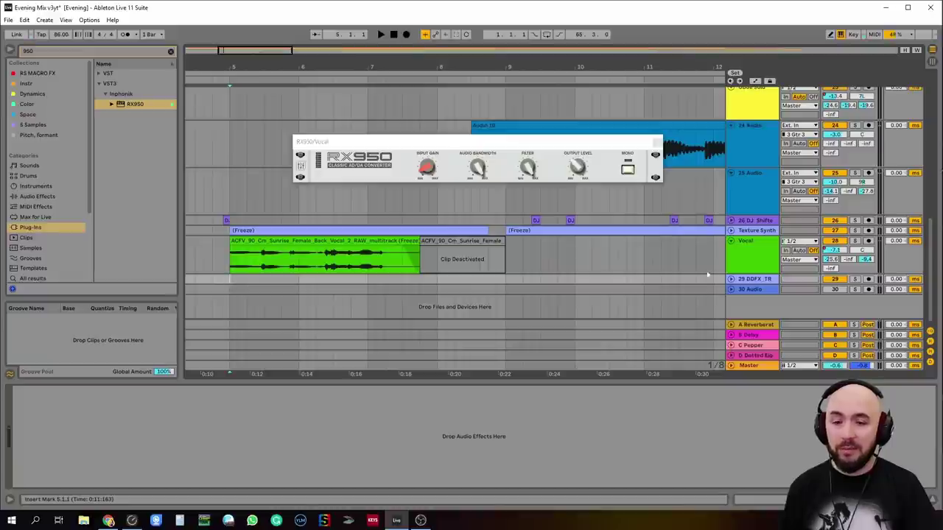
left_click(766, 259)
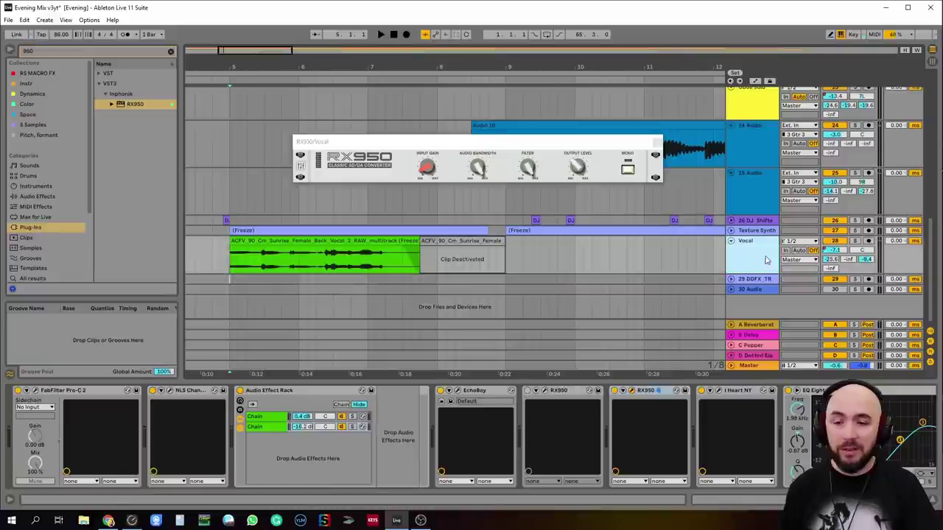
left_click(615, 391)
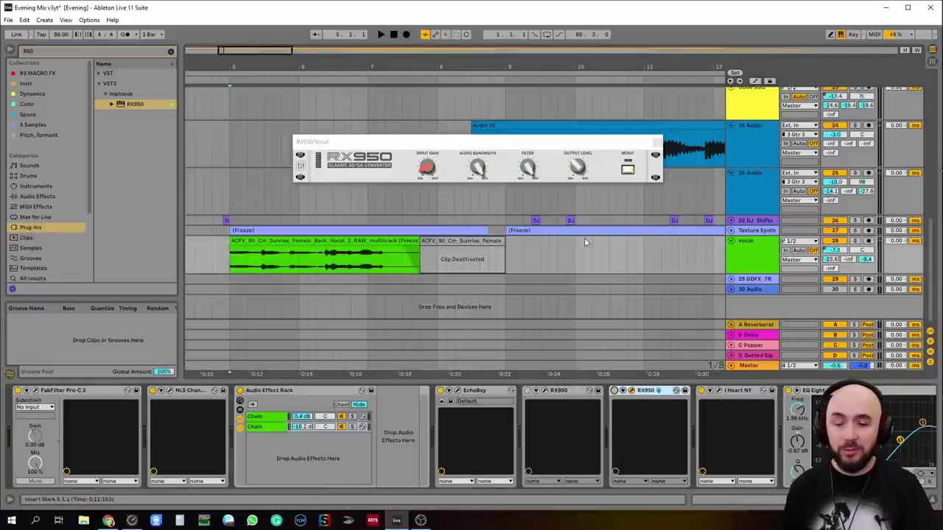
Step: Open the I Heart NY compressor on the Vocal track, lower its output slightly during playback from bar 5, and close it
left_click(711, 390)
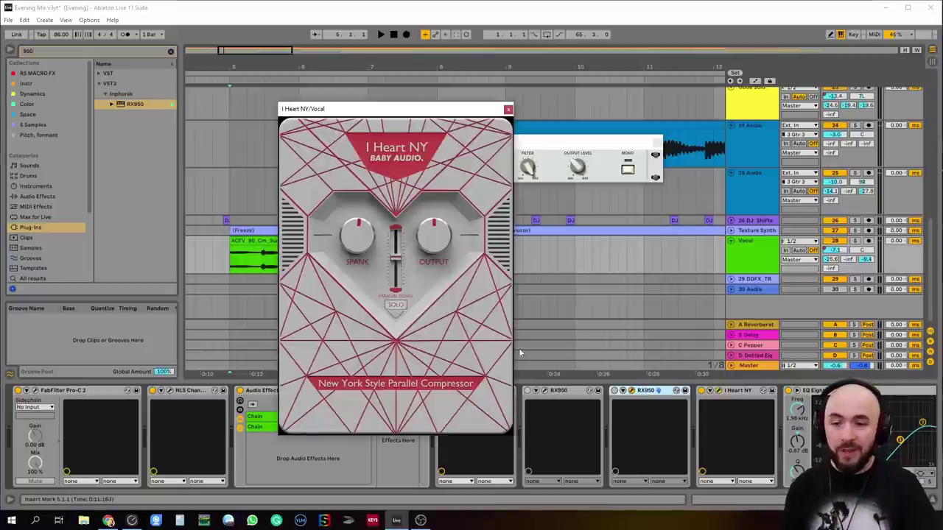
left_click(231, 261)
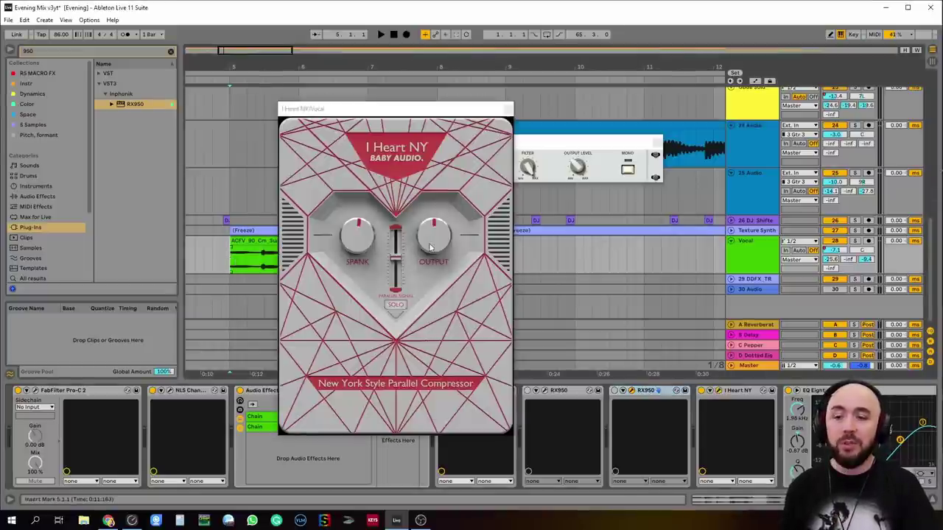
key("space")
left_click_drag(431, 247, 429, 251)
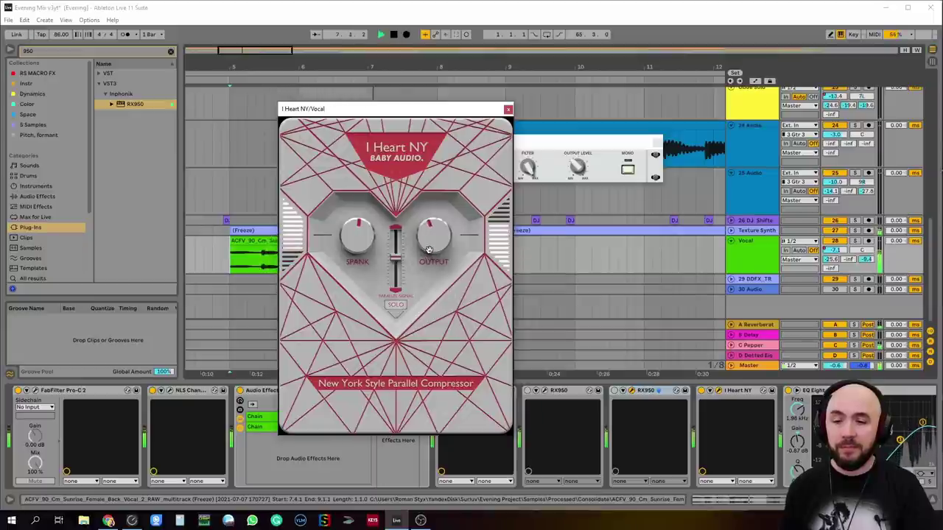
left_click(507, 109)
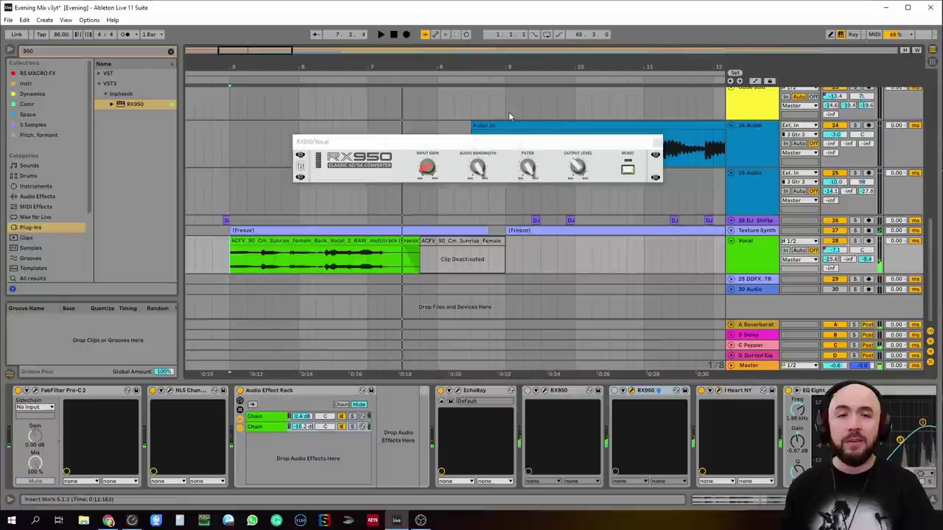
key("space")
key("space")
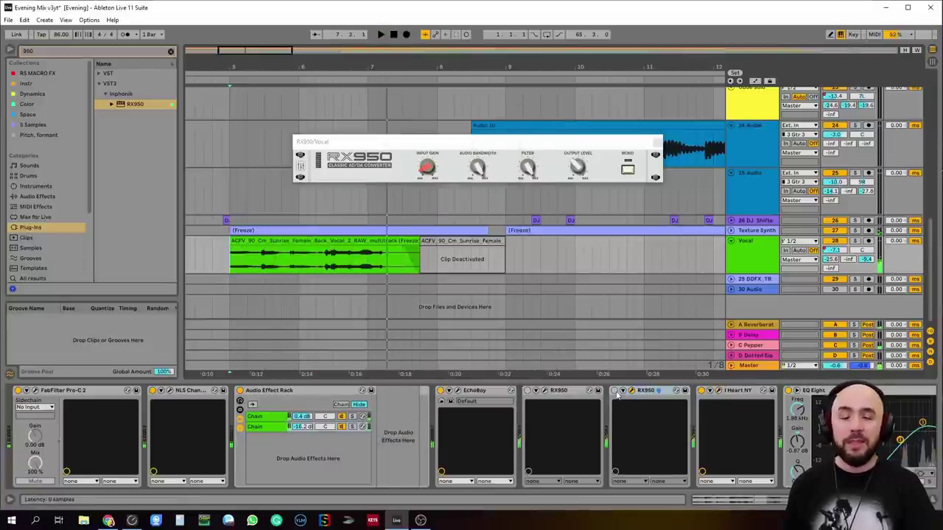
Step: Re-enable the Vocal track's second RX950, narrow its audio bandwidth, and lower its output level to -2.98 dB, checking by playback
left_click(623, 390)
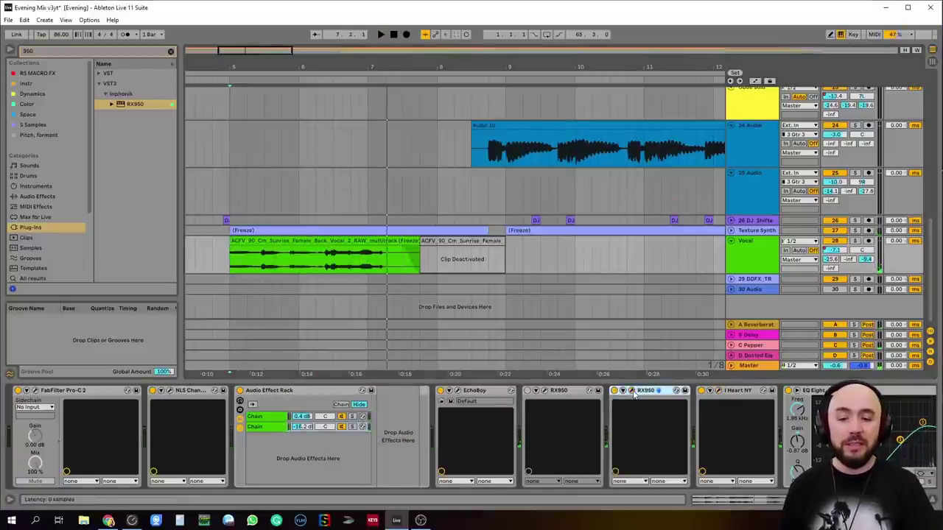
left_click(623, 390)
mouse_move(424, 169)
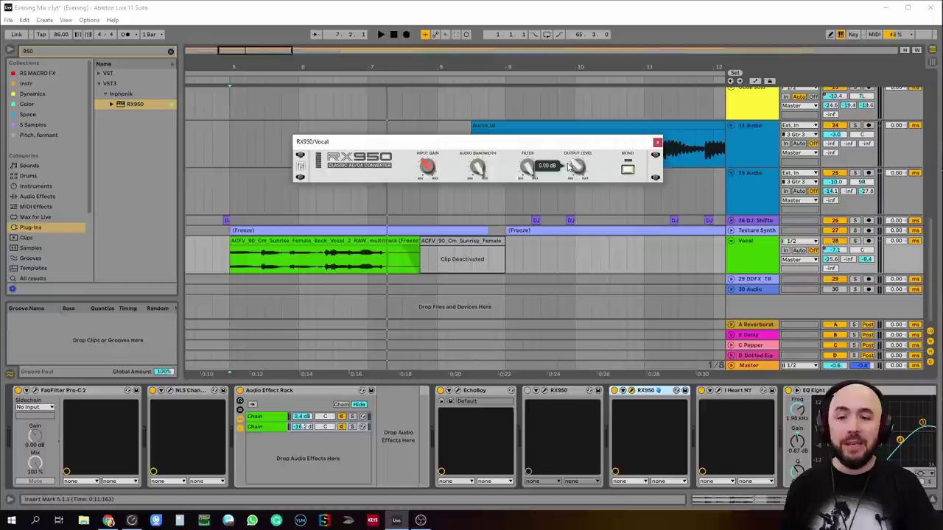
mouse_move(480, 173)
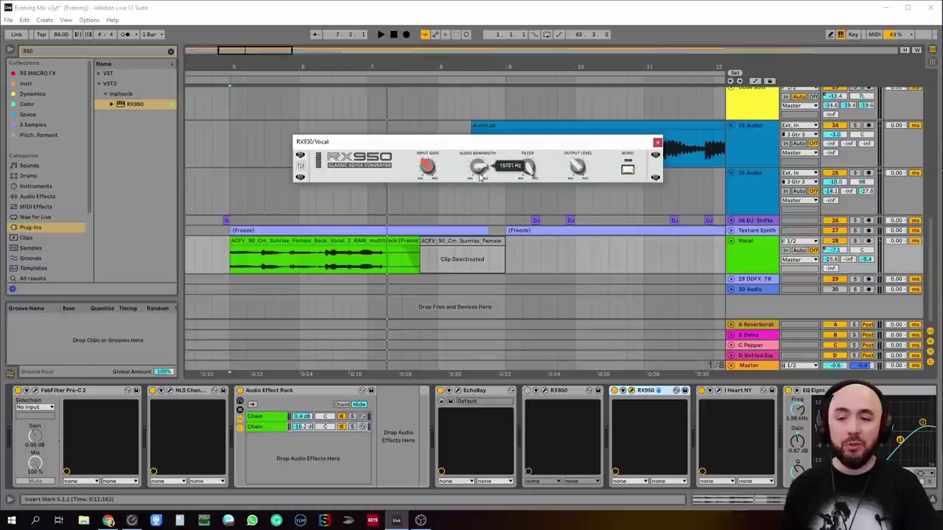
mouse_move(577, 167)
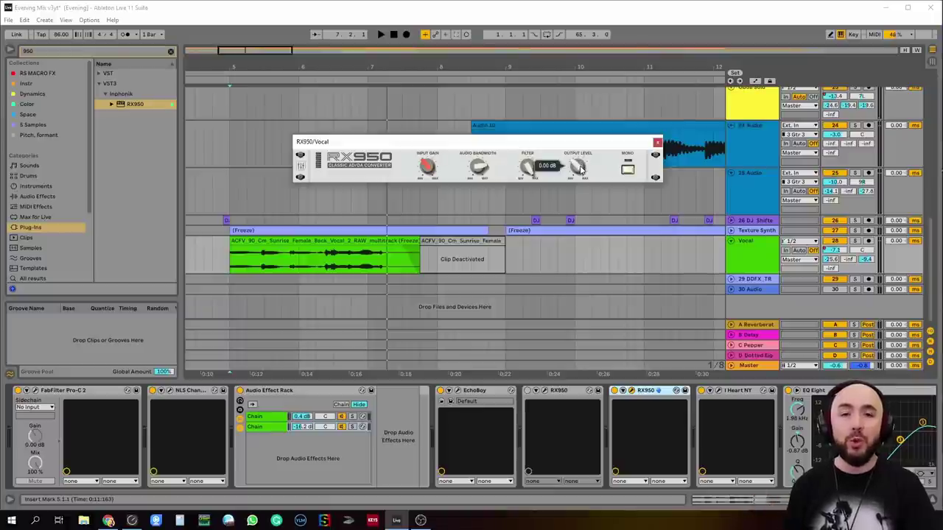
left_click_drag(578, 168, 578, 179)
key("space")
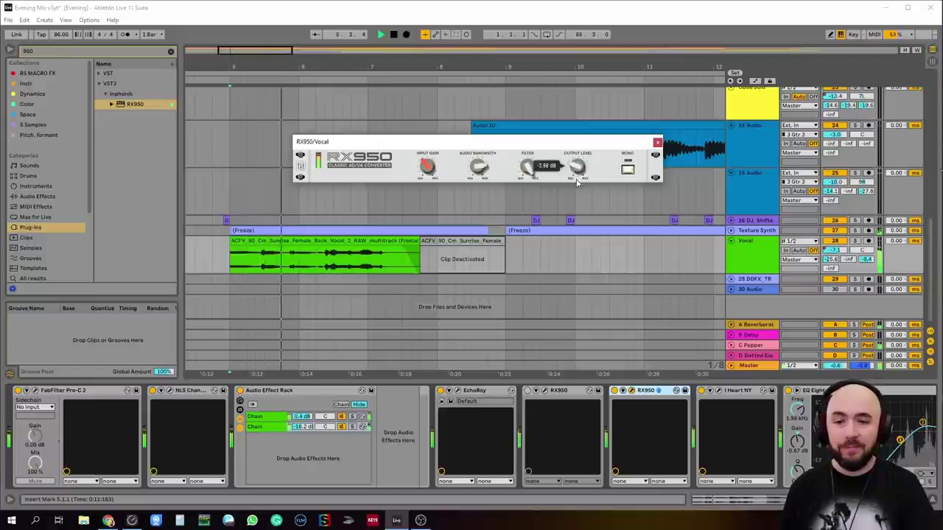
key("space")
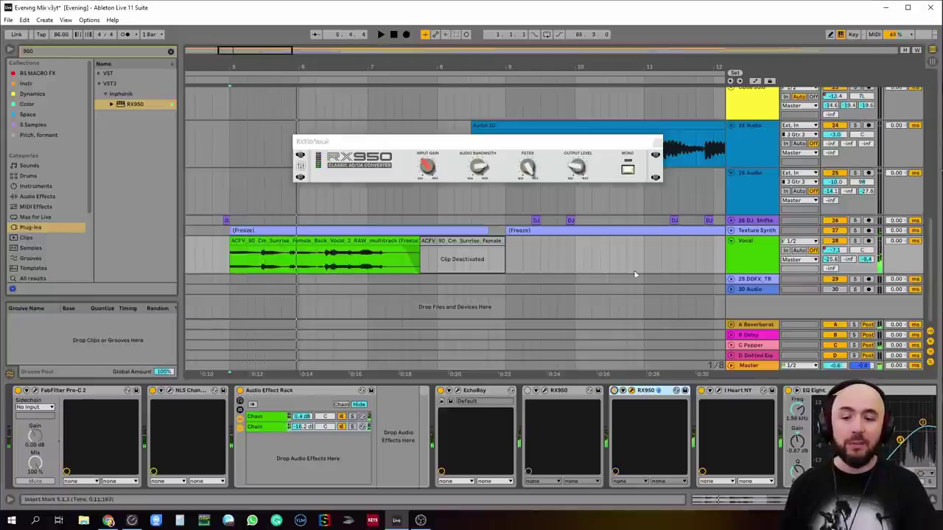
Step: Lower the RX950's output level further during playback and match its loudness by comparing the processed and bypassed vocal
key("space")
left_click_drag(578, 163, 579, 170)
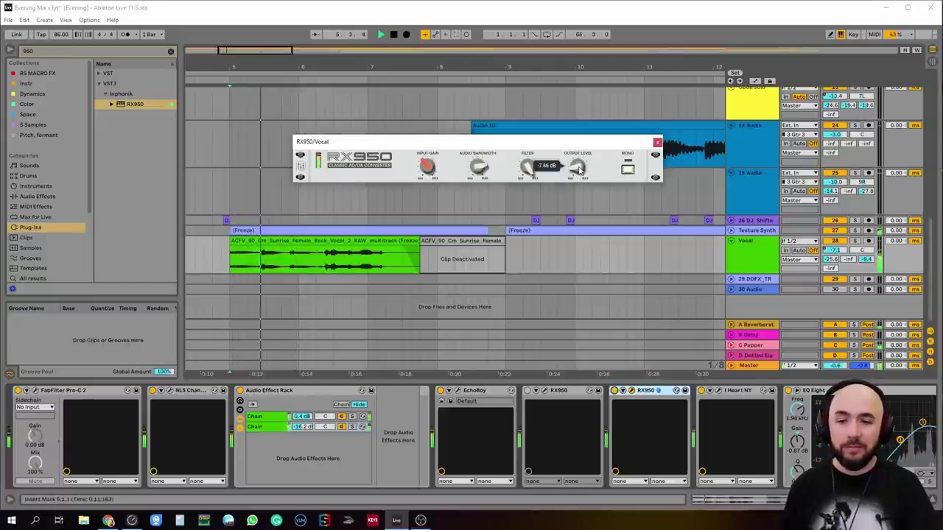
left_click(614, 392)
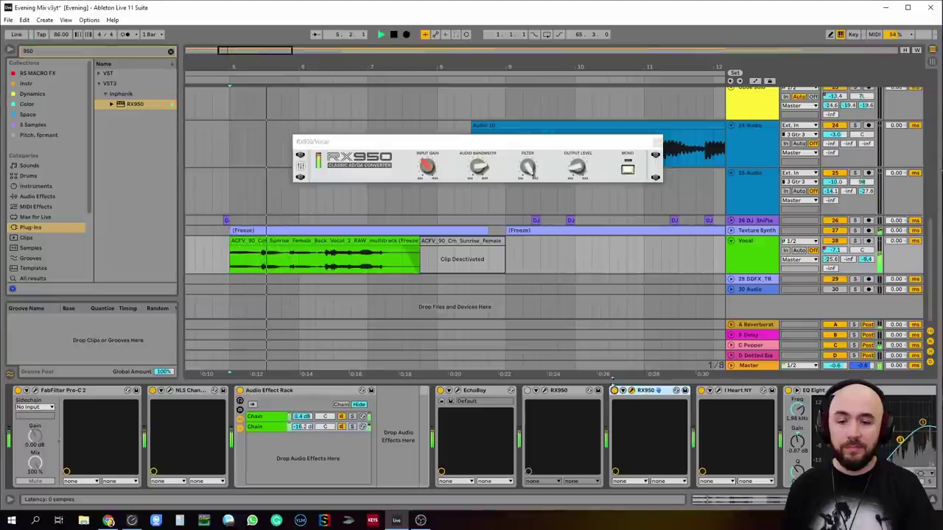
left_click_drag(577, 168, 578, 172)
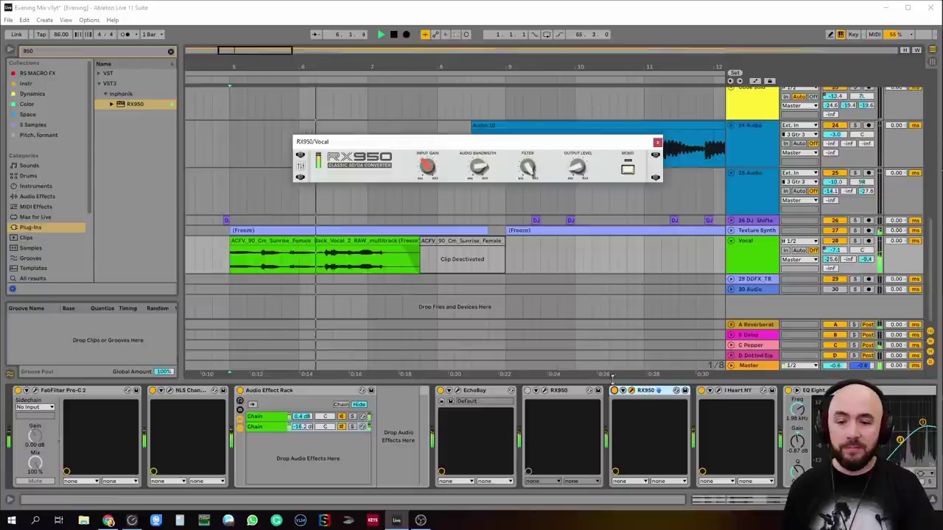
left_click(615, 392)
left_click(614, 391)
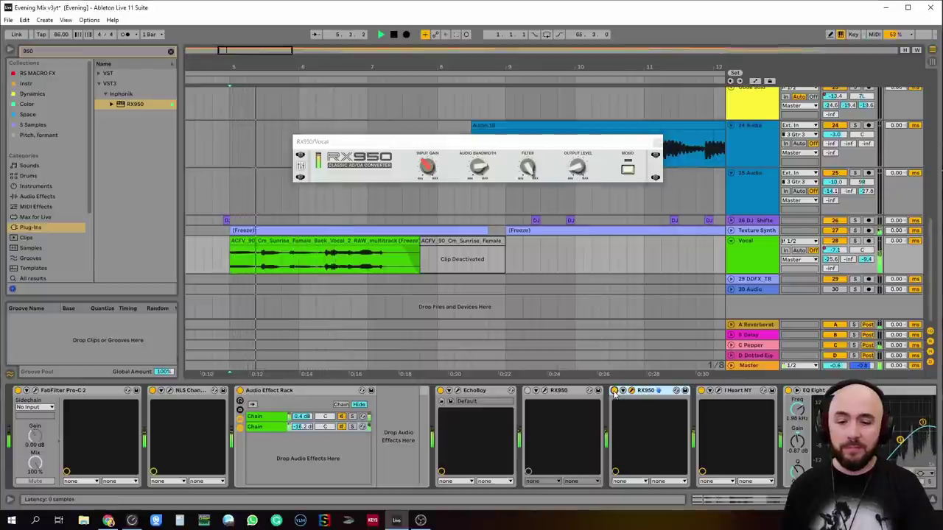
key("space")
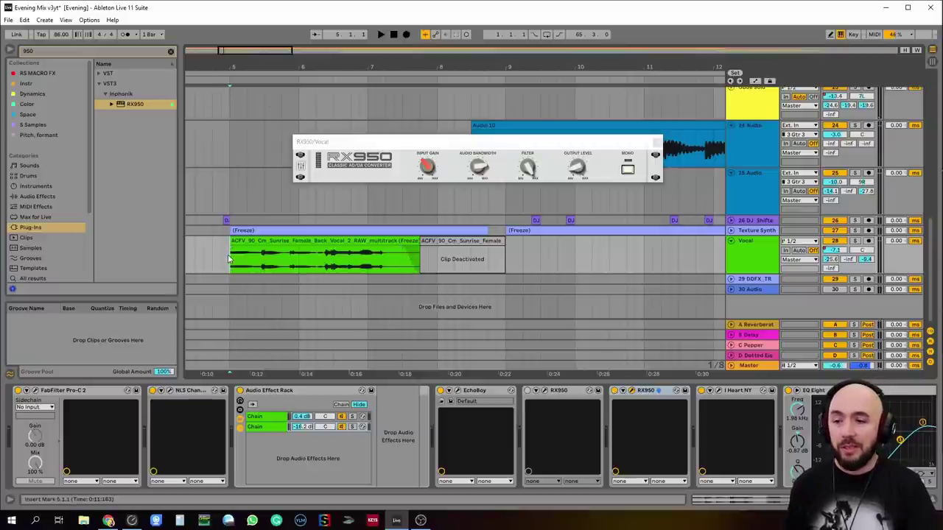
Step: Loop the active Vocal clip from 5.1.1 to 7.4.1 and compare it with the second RX950 bypassed and enabled
left_click_drag(229, 257, 416, 259)
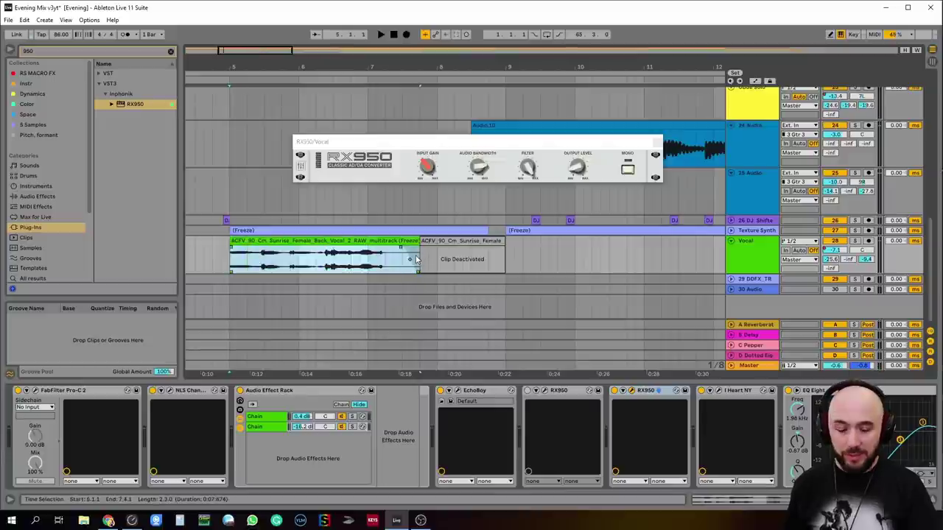
key("ctrl+l")
key("space")
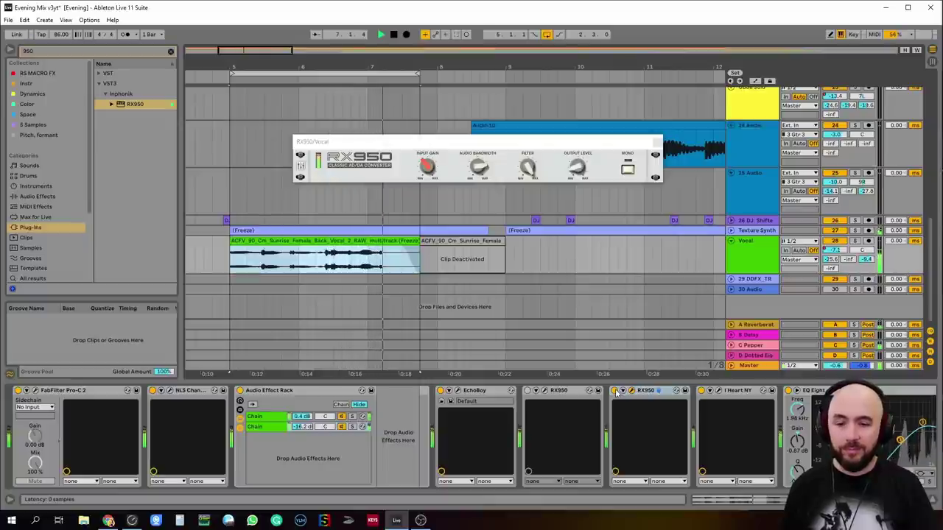
left_click(615, 391)
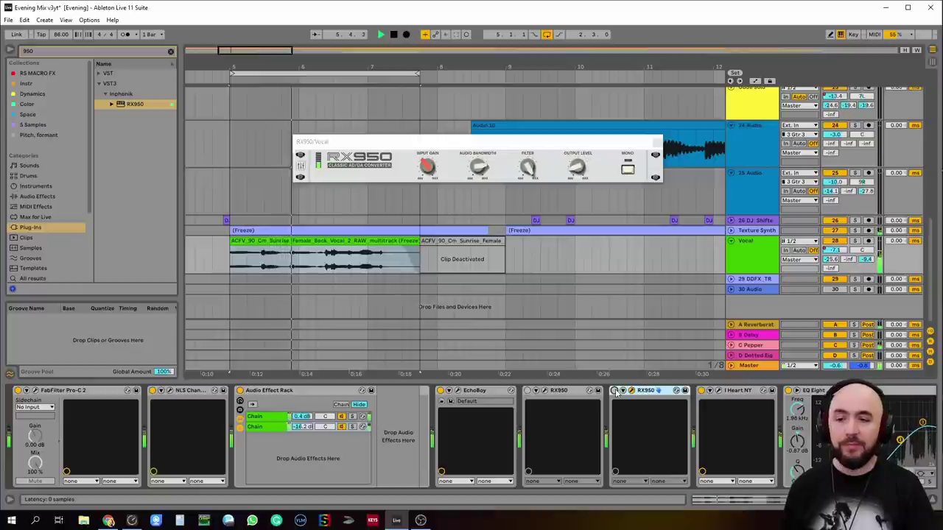
left_click(615, 391)
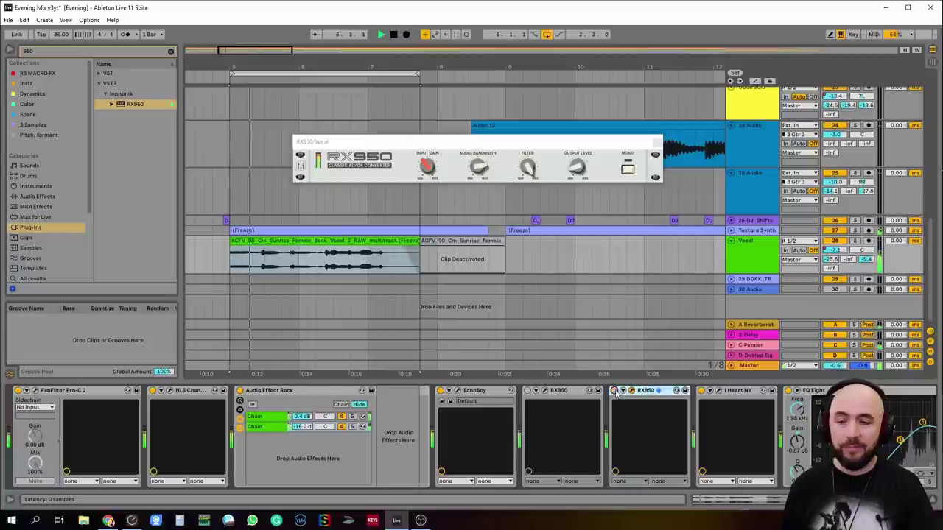
left_click(615, 392)
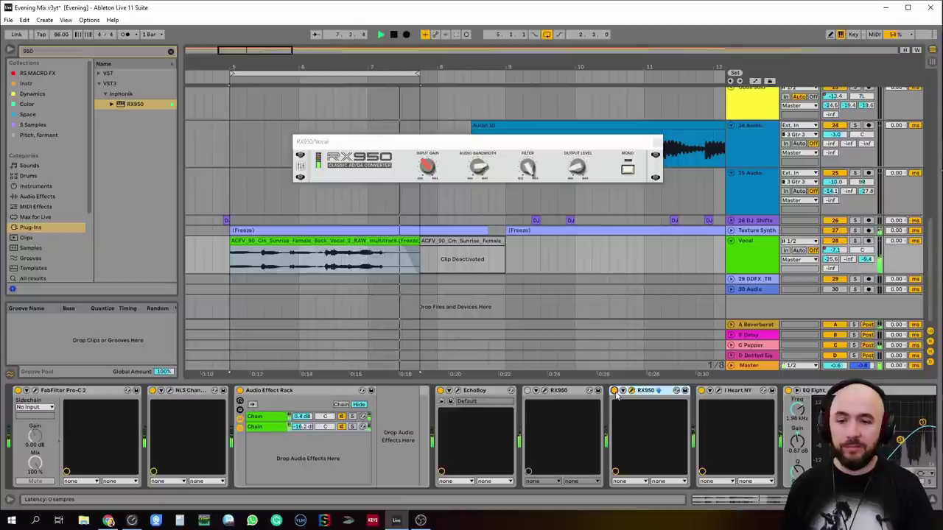
key("space")
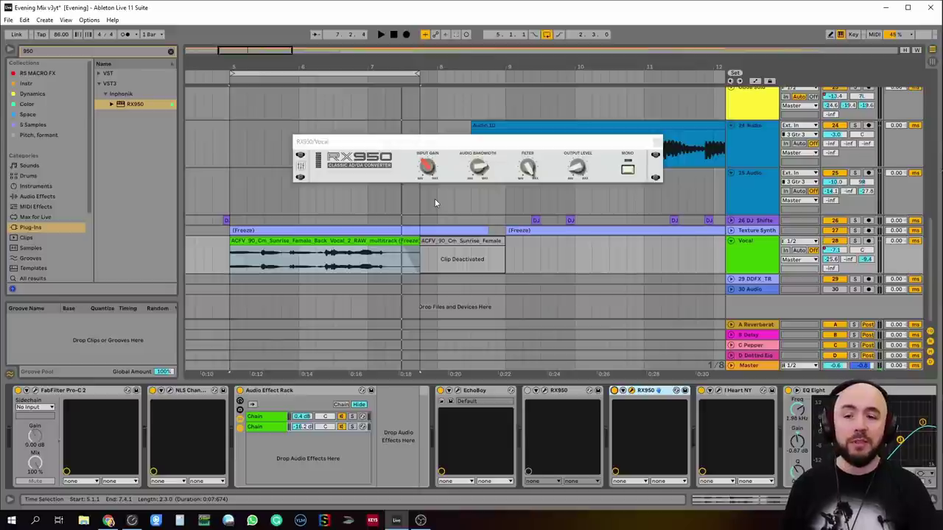
Step: Raise the RX950's input gain to 17.75 dB and audition it on the vocal loop
left_click(520, 180)
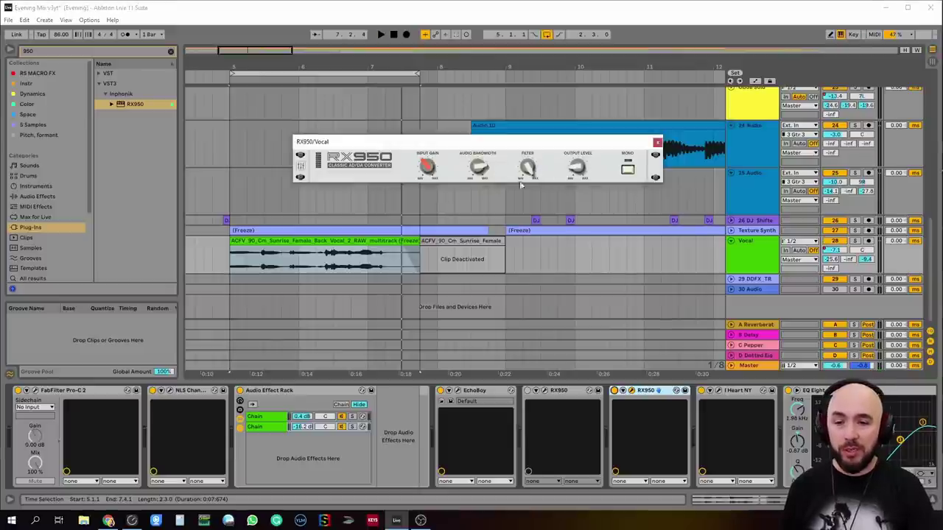
key("space")
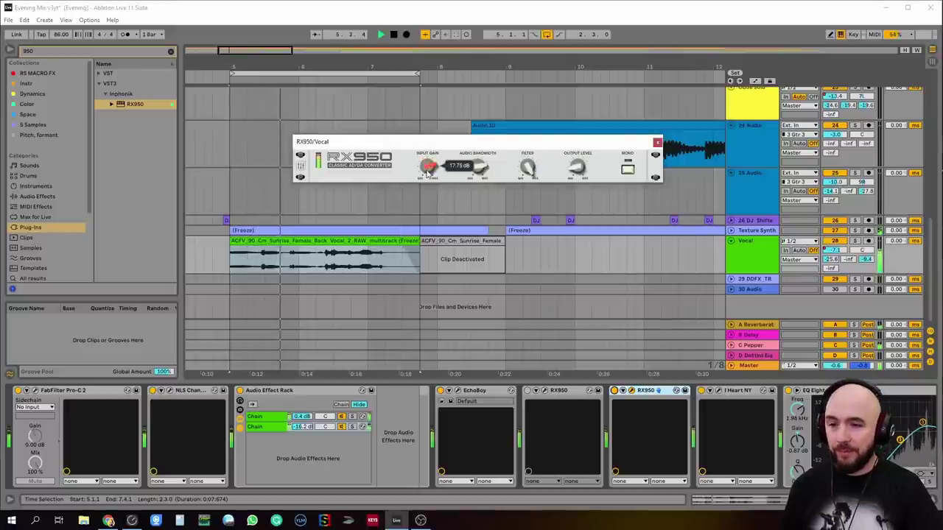
mouse_move(578, 169)
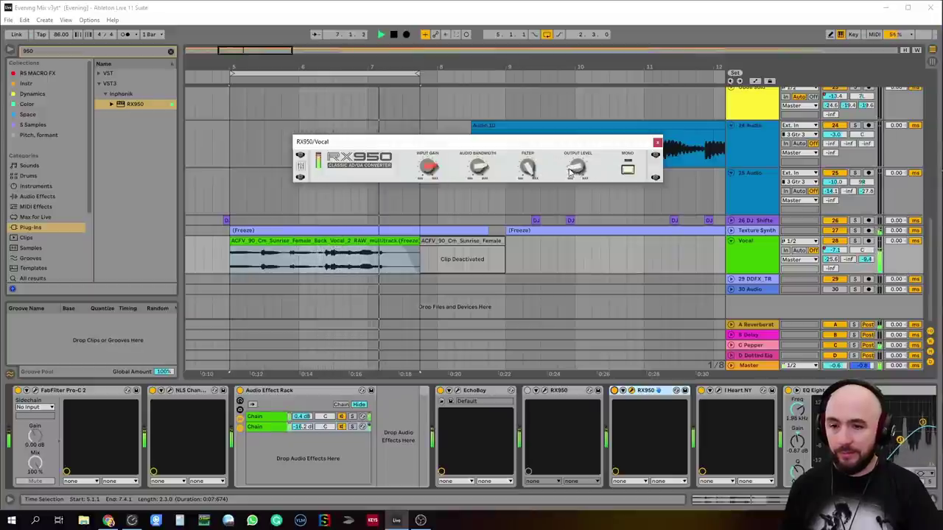
key("space")
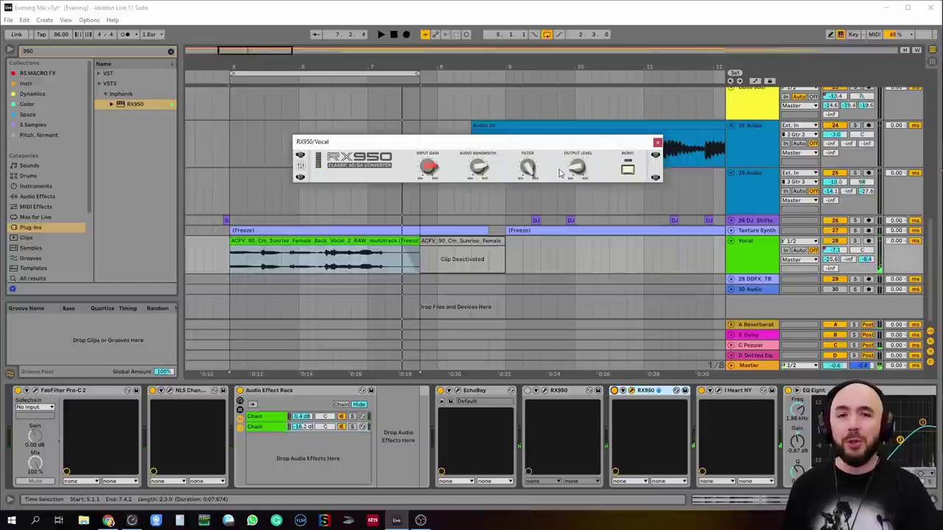
Step: Rebalance the RX950's input gain and output level, and sweep its filter while the vocal loop plays
mouse_move(430, 187)
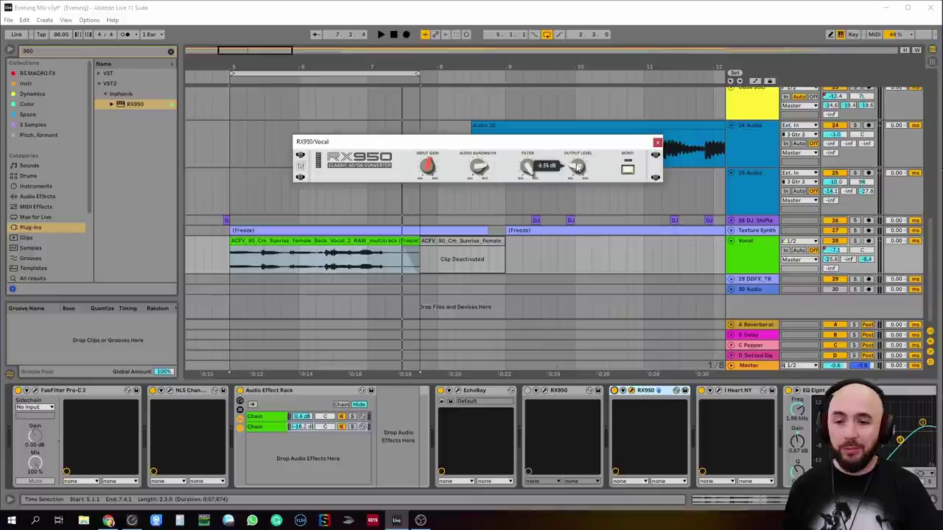
key("space")
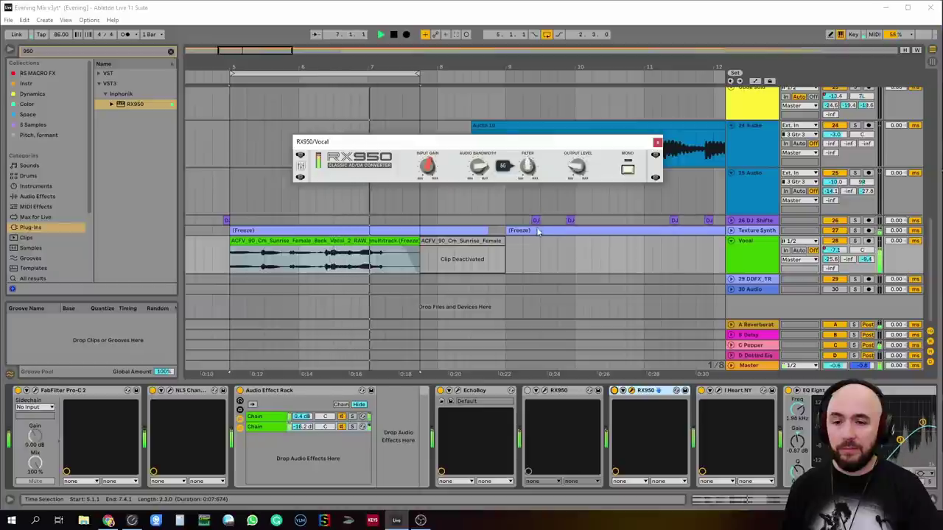
key("space")
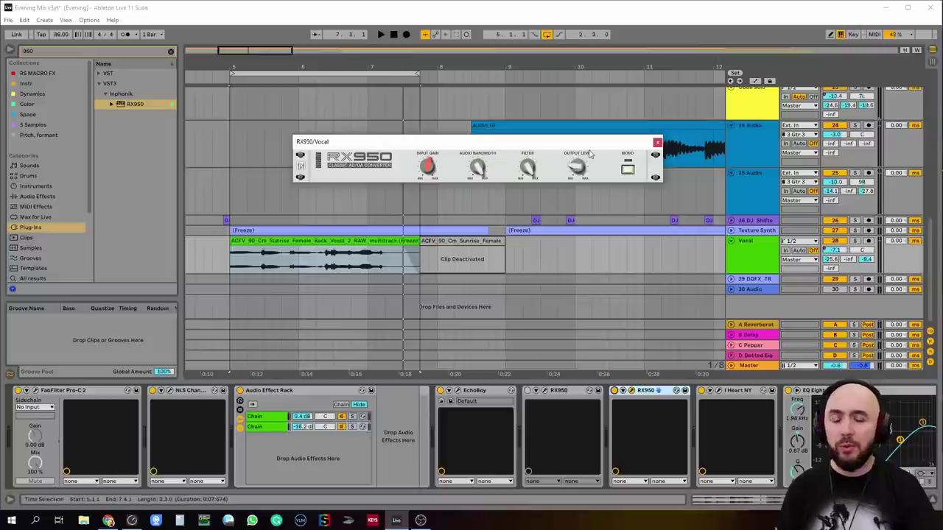
Step: Reduce the RX950's audio bandwidth and input gain on the Vocal track, and hide the plug-in window
mouse_move(473, 175)
left_mouse_down()
mouse_move(475, 194)
mouse_move(477, 168)
mouse_move(470, 184)
left_mouse_up()
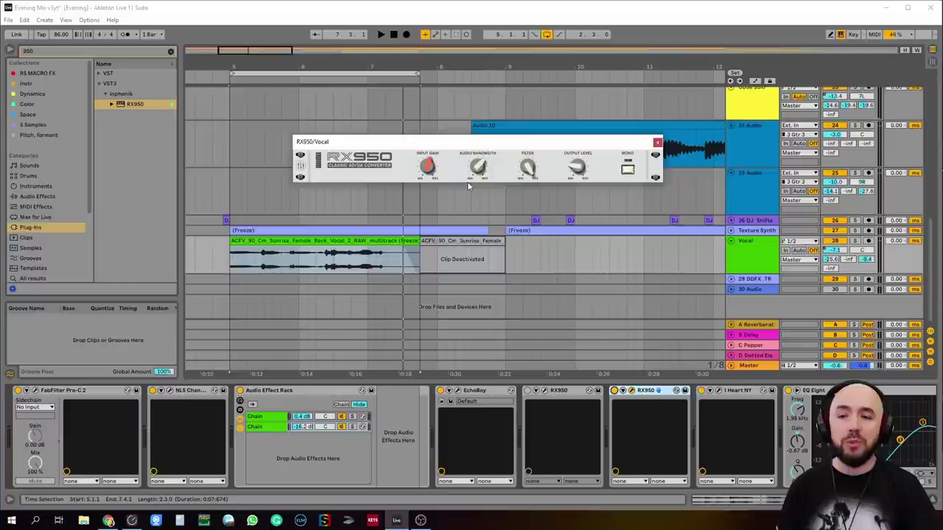
left_click_drag(435, 169, 432, 212)
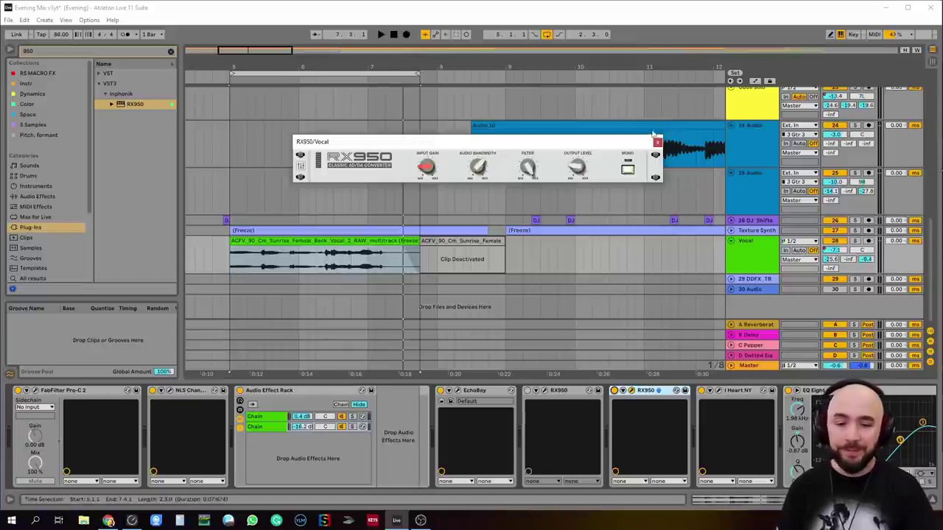
key("ctrl+alt+p")
Step: Return to the first tracks of the arrangement, and switch to Chrome to show the author's Boosty page
scroll(650, 271, "up", 15)
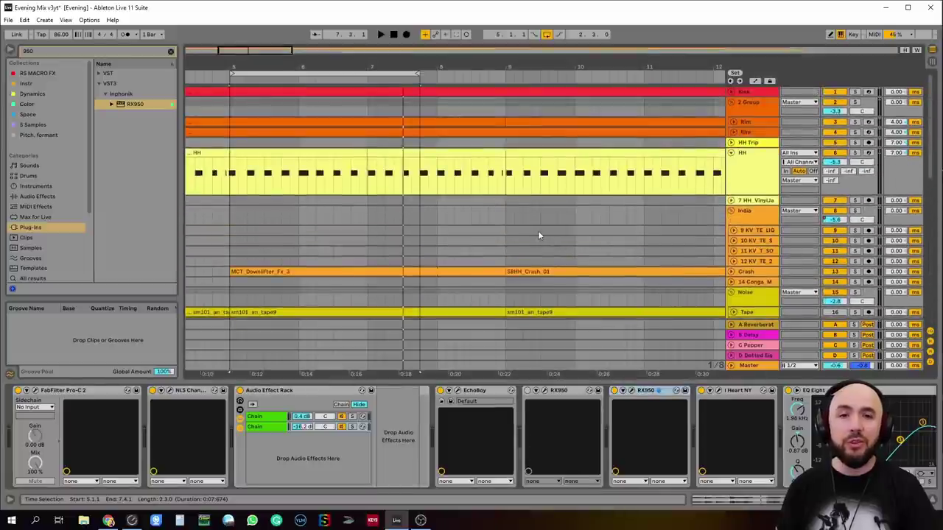
mouse_move(109, 521)
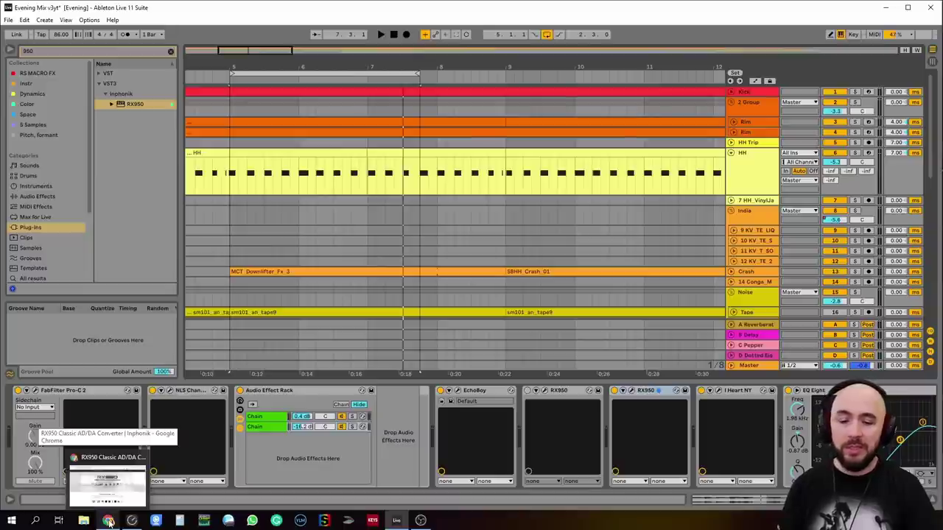
left_click(109, 521)
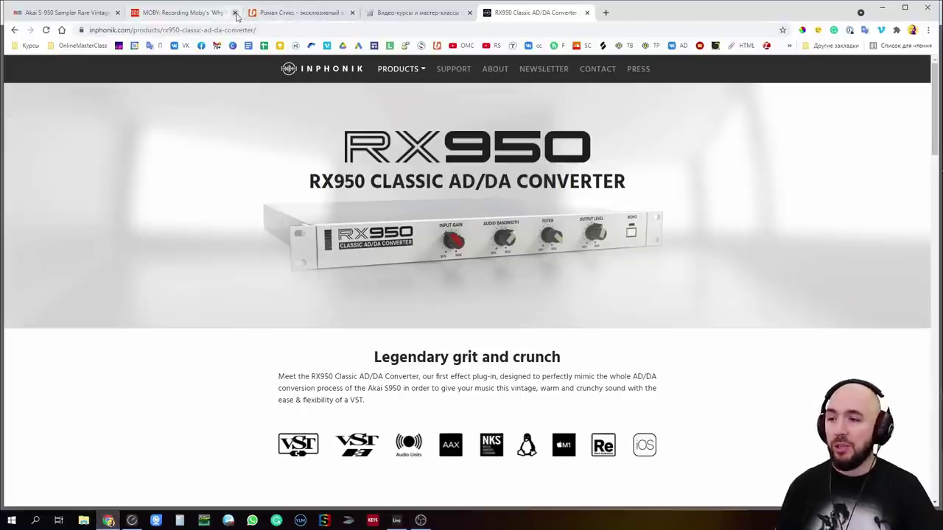
left_click(302, 14)
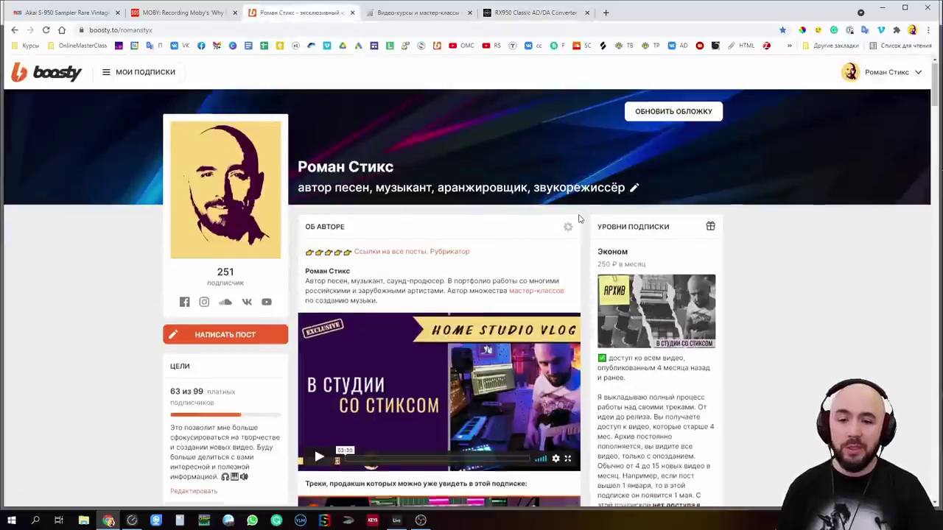
Step: Examine the Boosty page's subscription levels, comparing the Эконом and Профи tiers and what each one includes
scroll(643, 214, "down", 8)
scroll(642, 214, "up", 3)
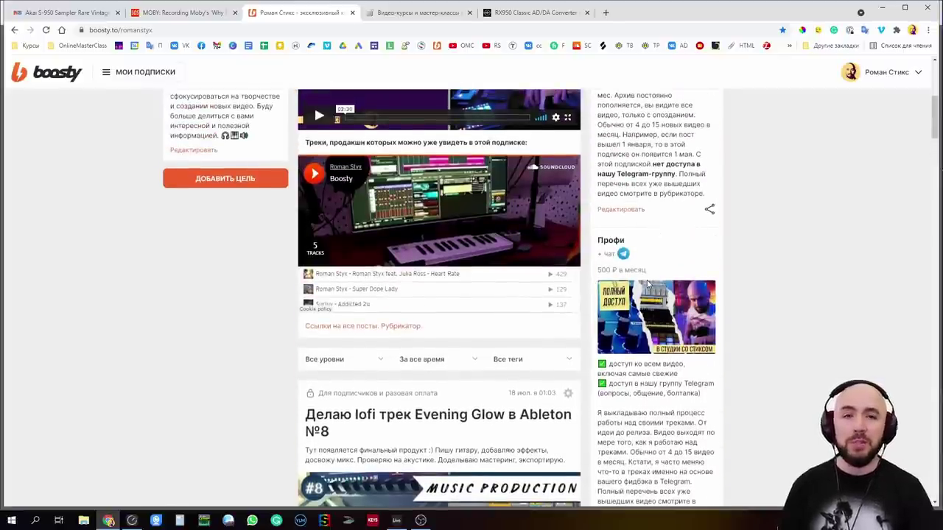
scroll(648, 283, "up", 5)
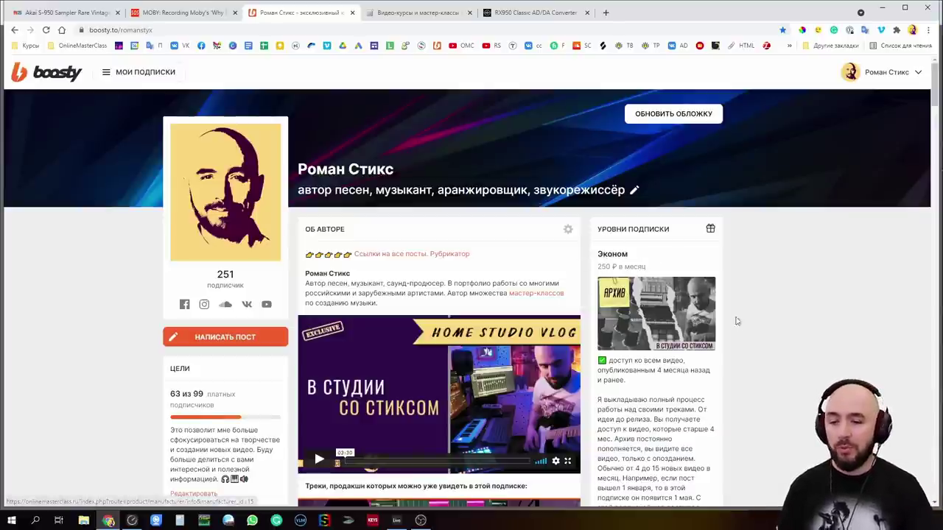
scroll(718, 315, "down", 5)
mouse_move(622, 257)
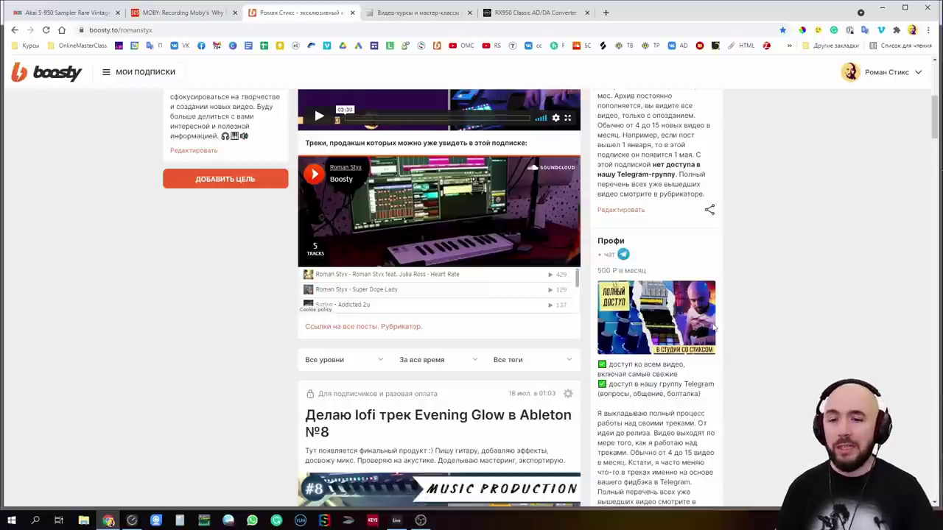
scroll(708, 350, "up", 5)
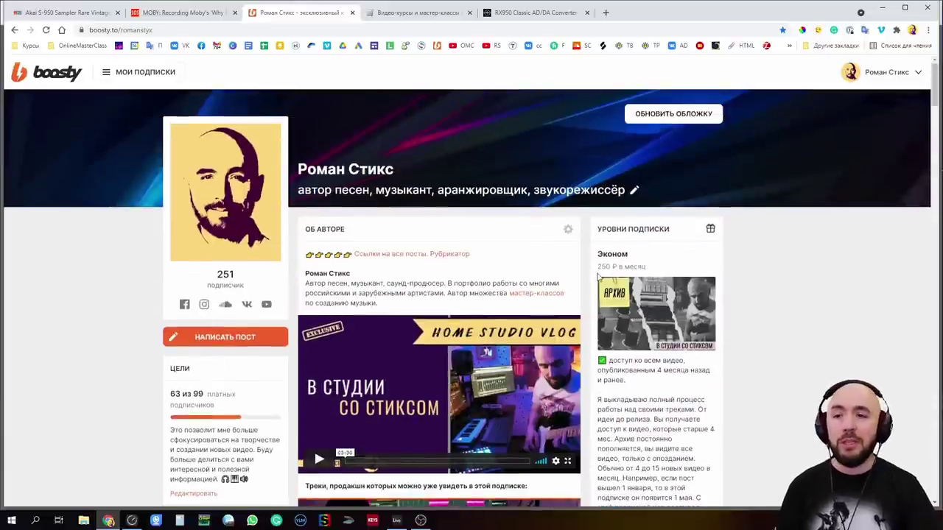
Step: Switch to the open OnlineMasterClass site and look over the featured courses on its home page
left_click(426, 16)
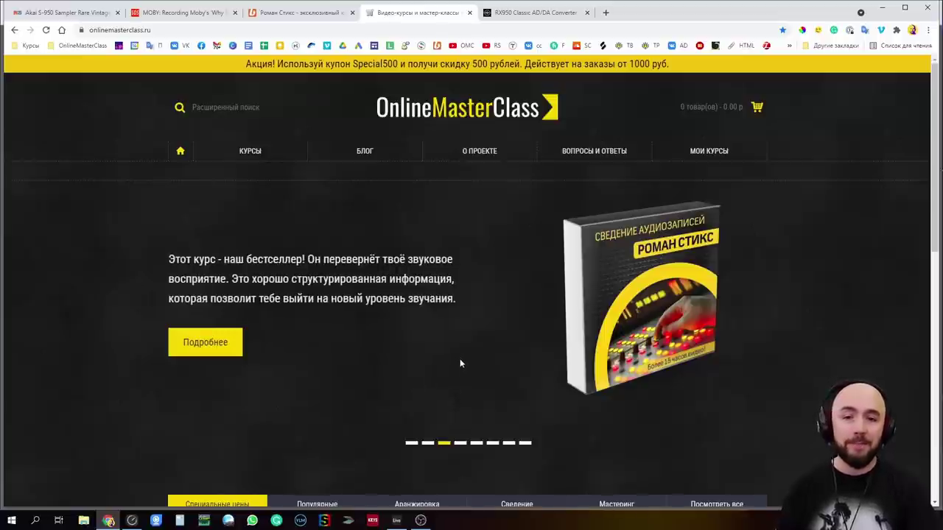
scroll(462, 351, "down", 2)
scroll(459, 350, "up", 2)
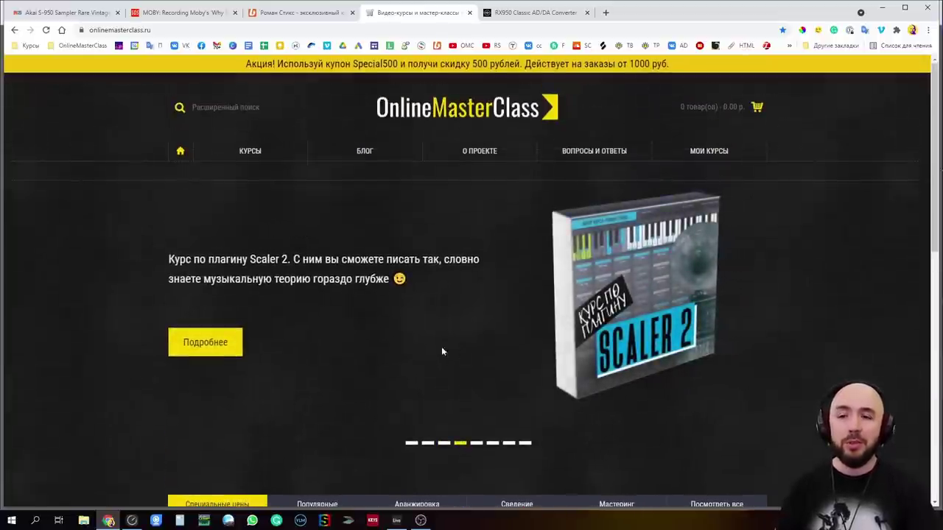